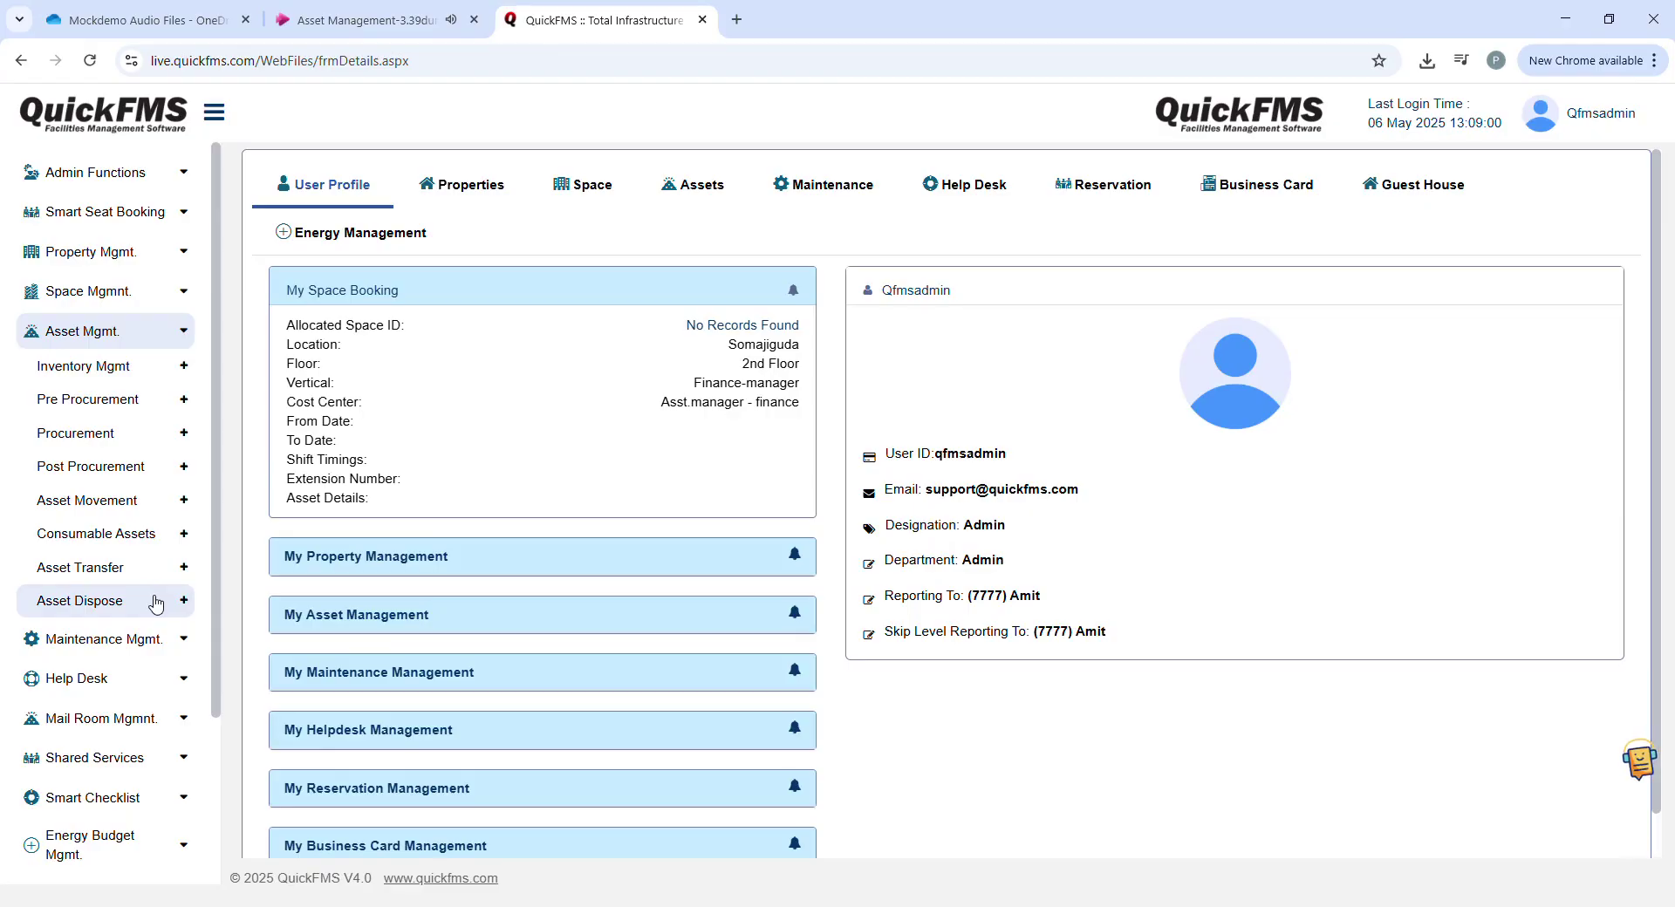
- Open Add Inventory under Inventory Mgmt and examine the capital asset form and the existing asset list
click(166, 366)
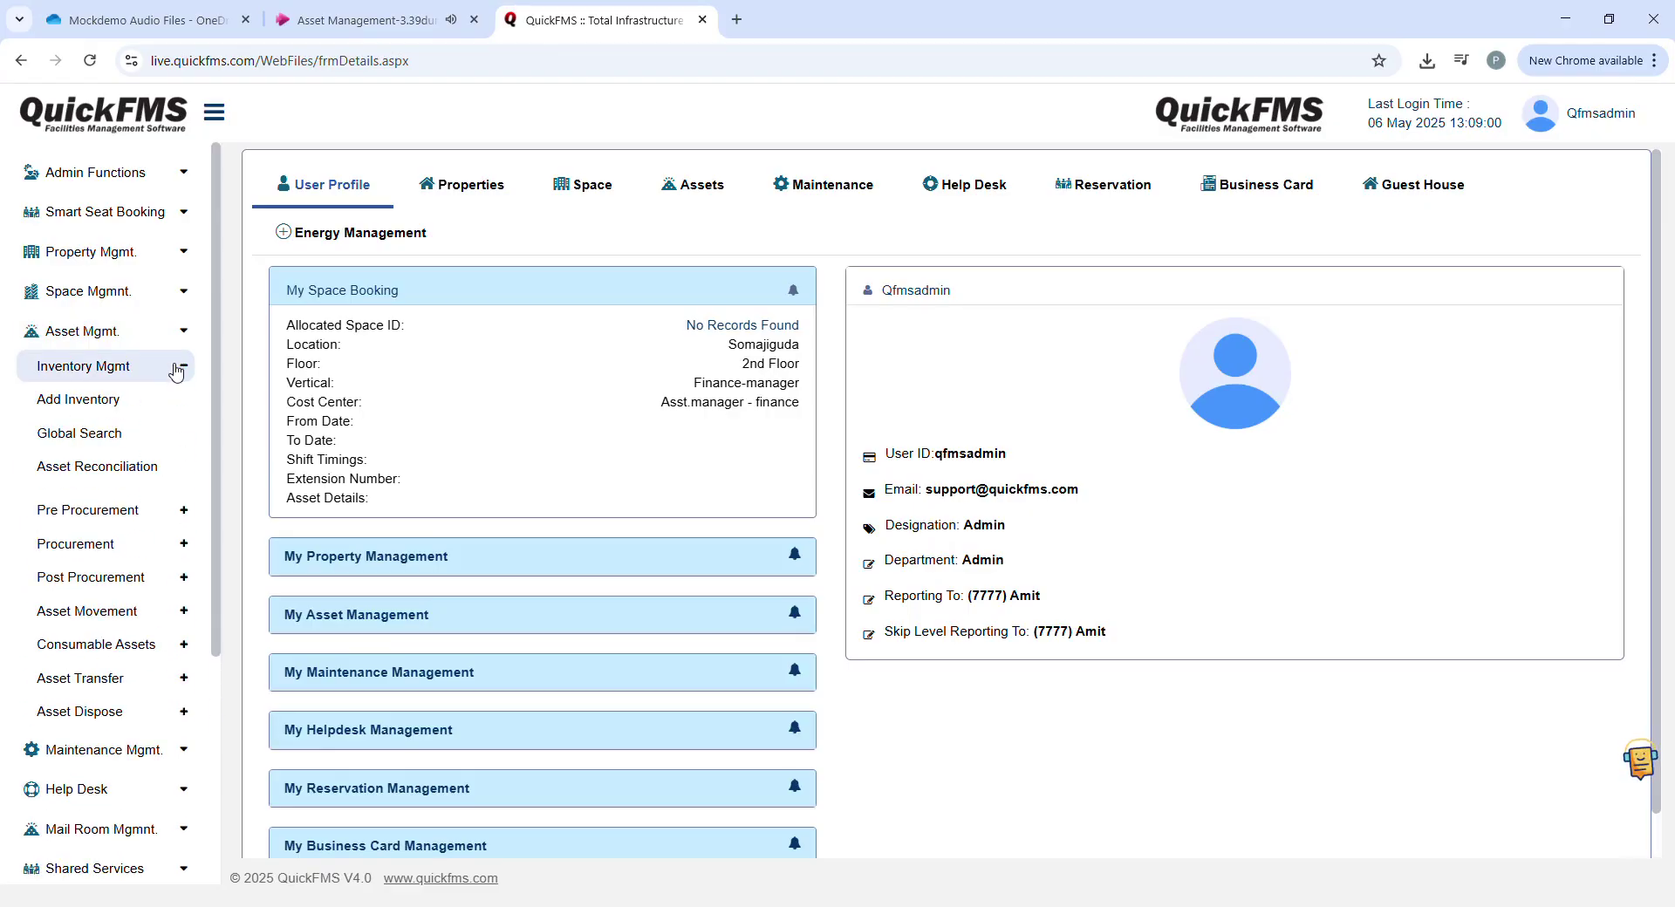
click(161, 400)
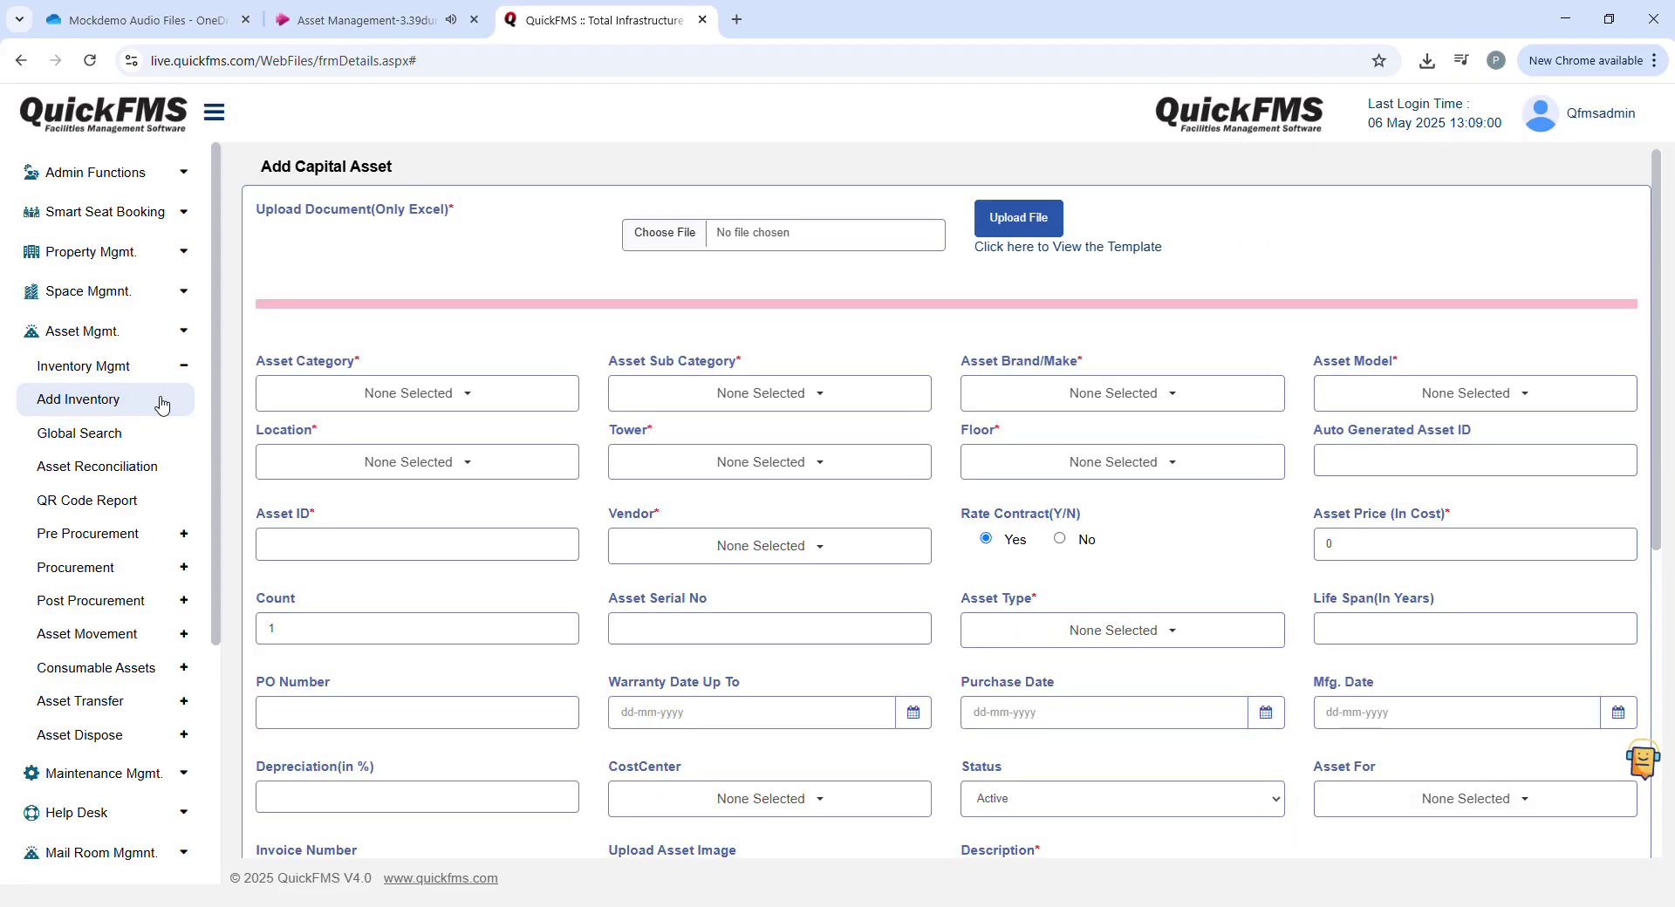
scroll(634, 536, down, 5)
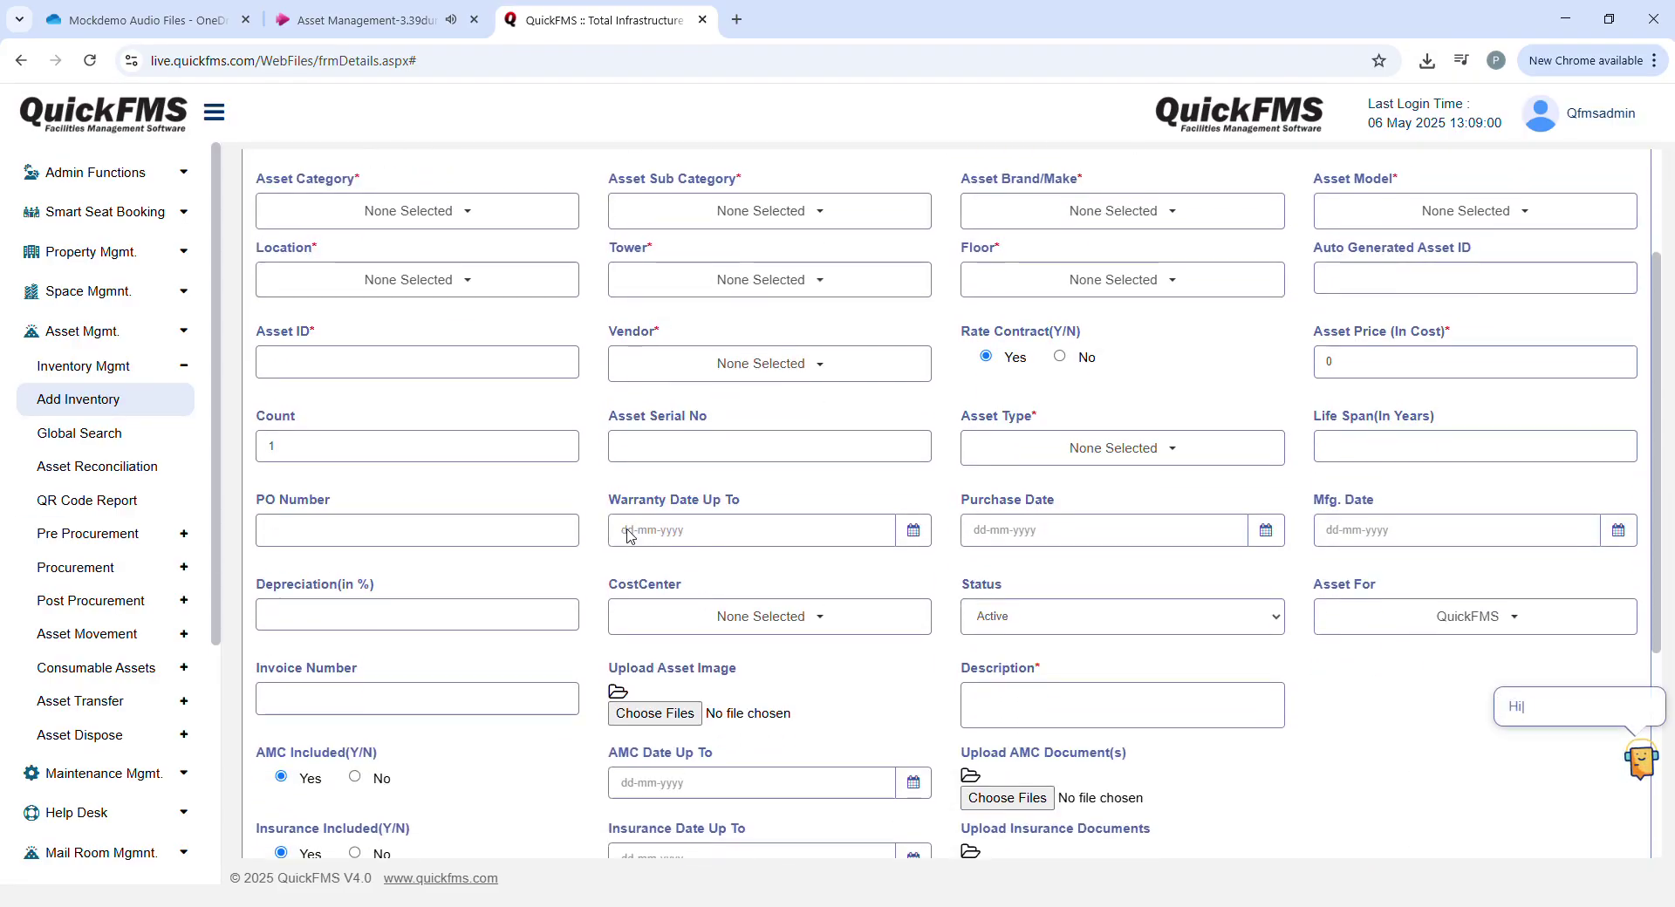
scroll(630, 535, down, 2)
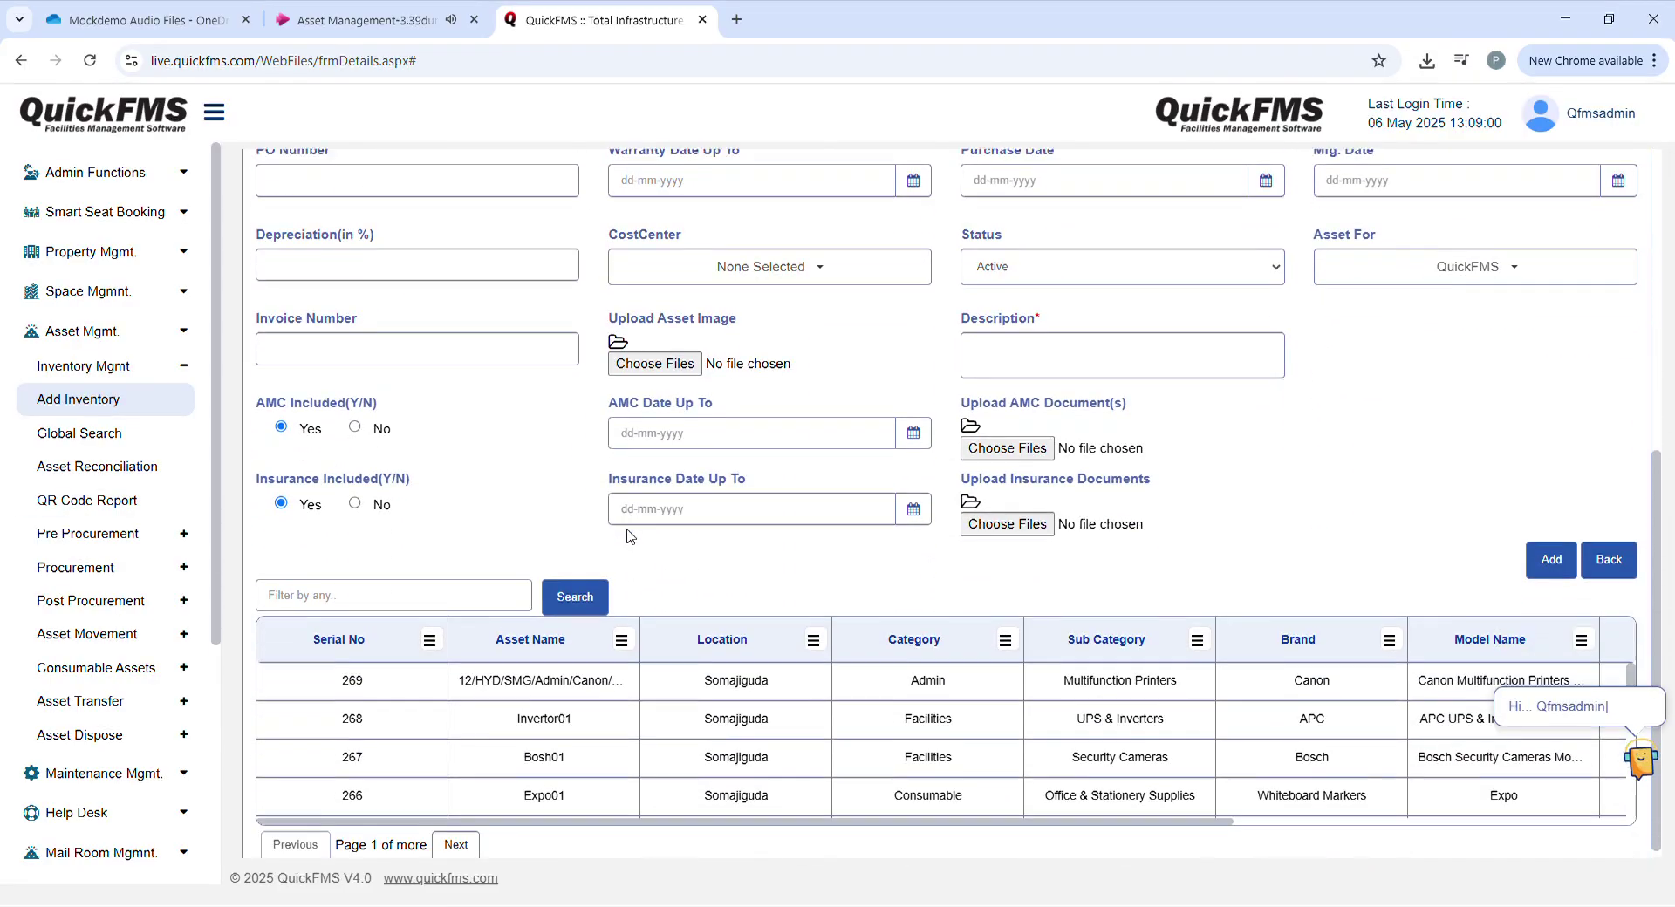
- View the capital asset upload template in Excel, check its columns through Asset Serial No, and return to QuickFMS
scroll(629, 536, up, 1)
scroll(630, 536, up, 6)
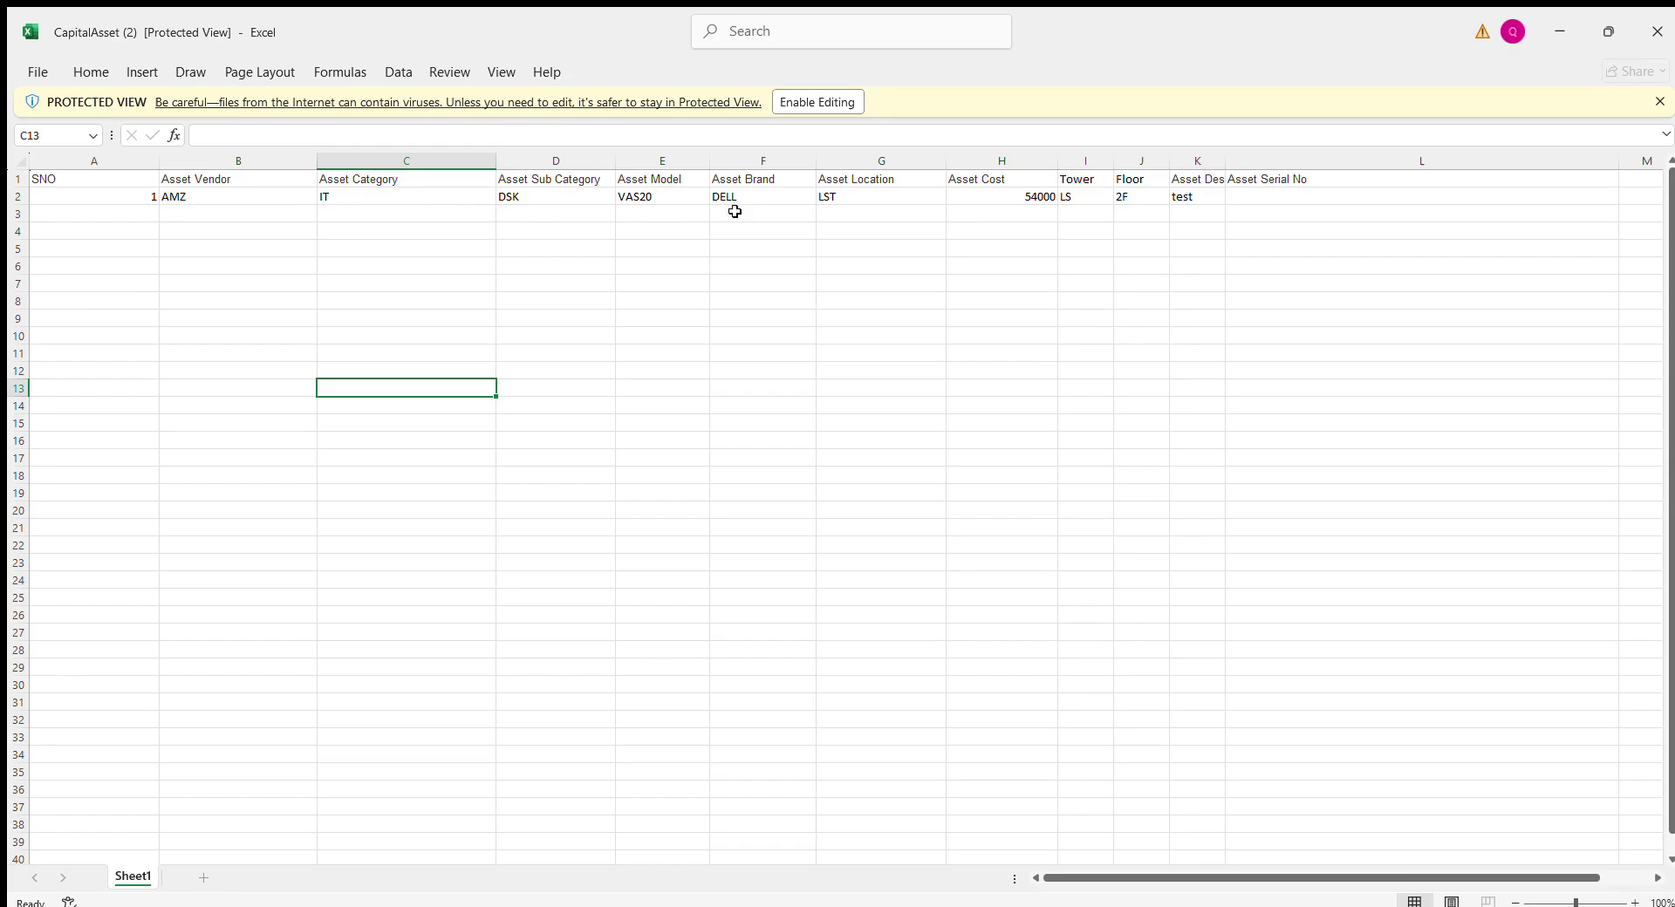
click(1289, 210)
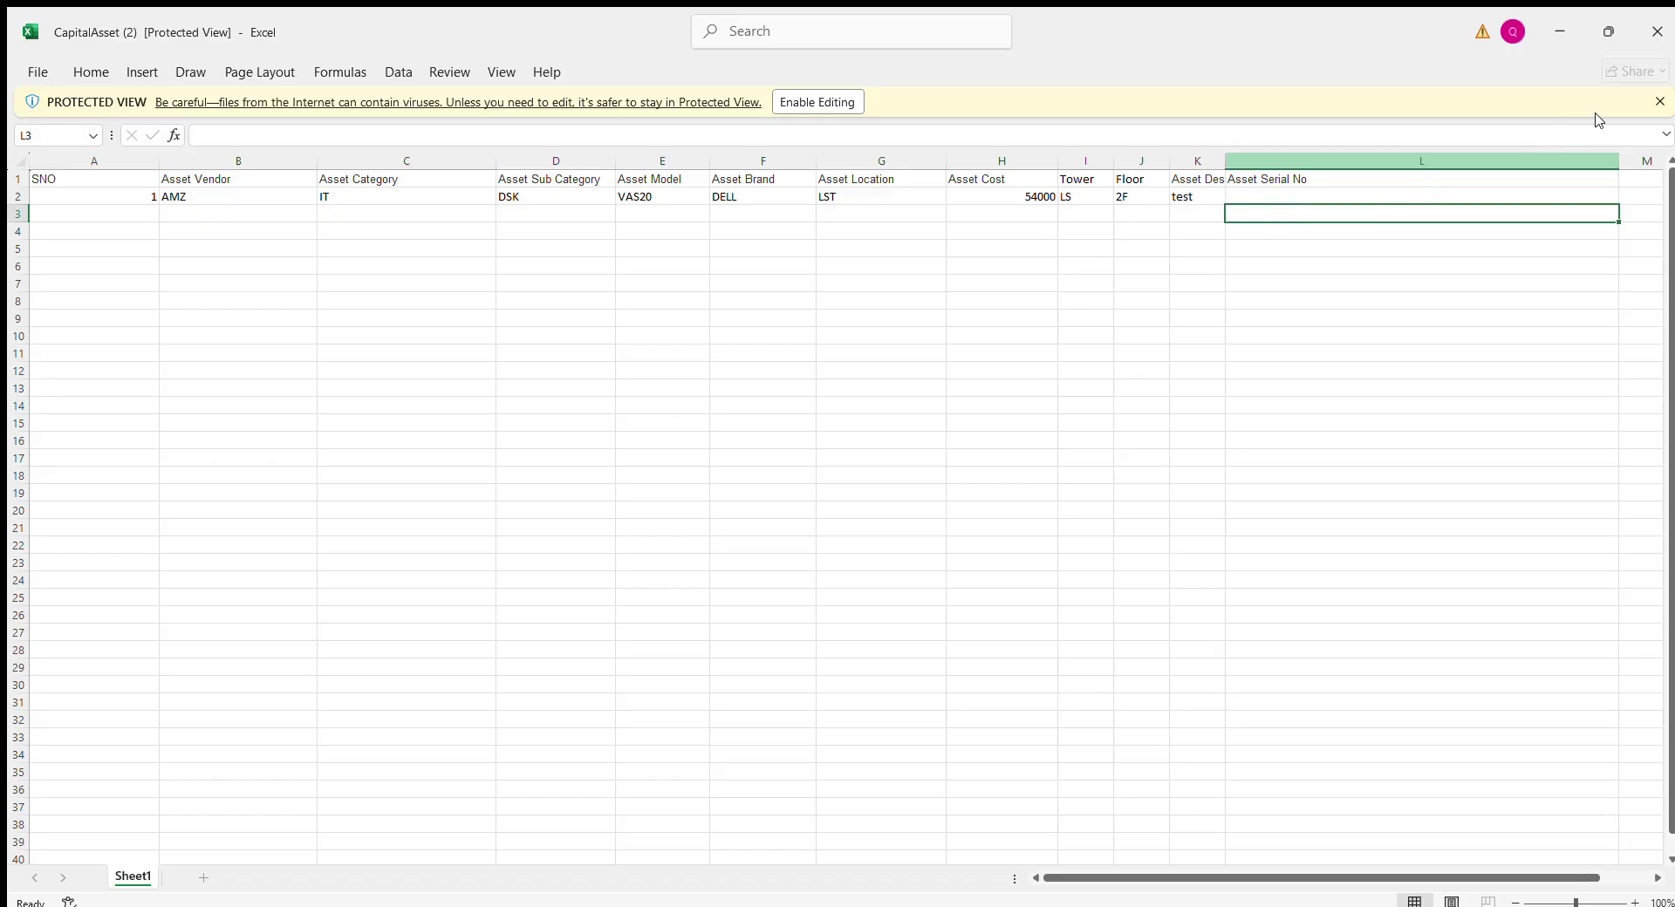
key(alt+Tab)
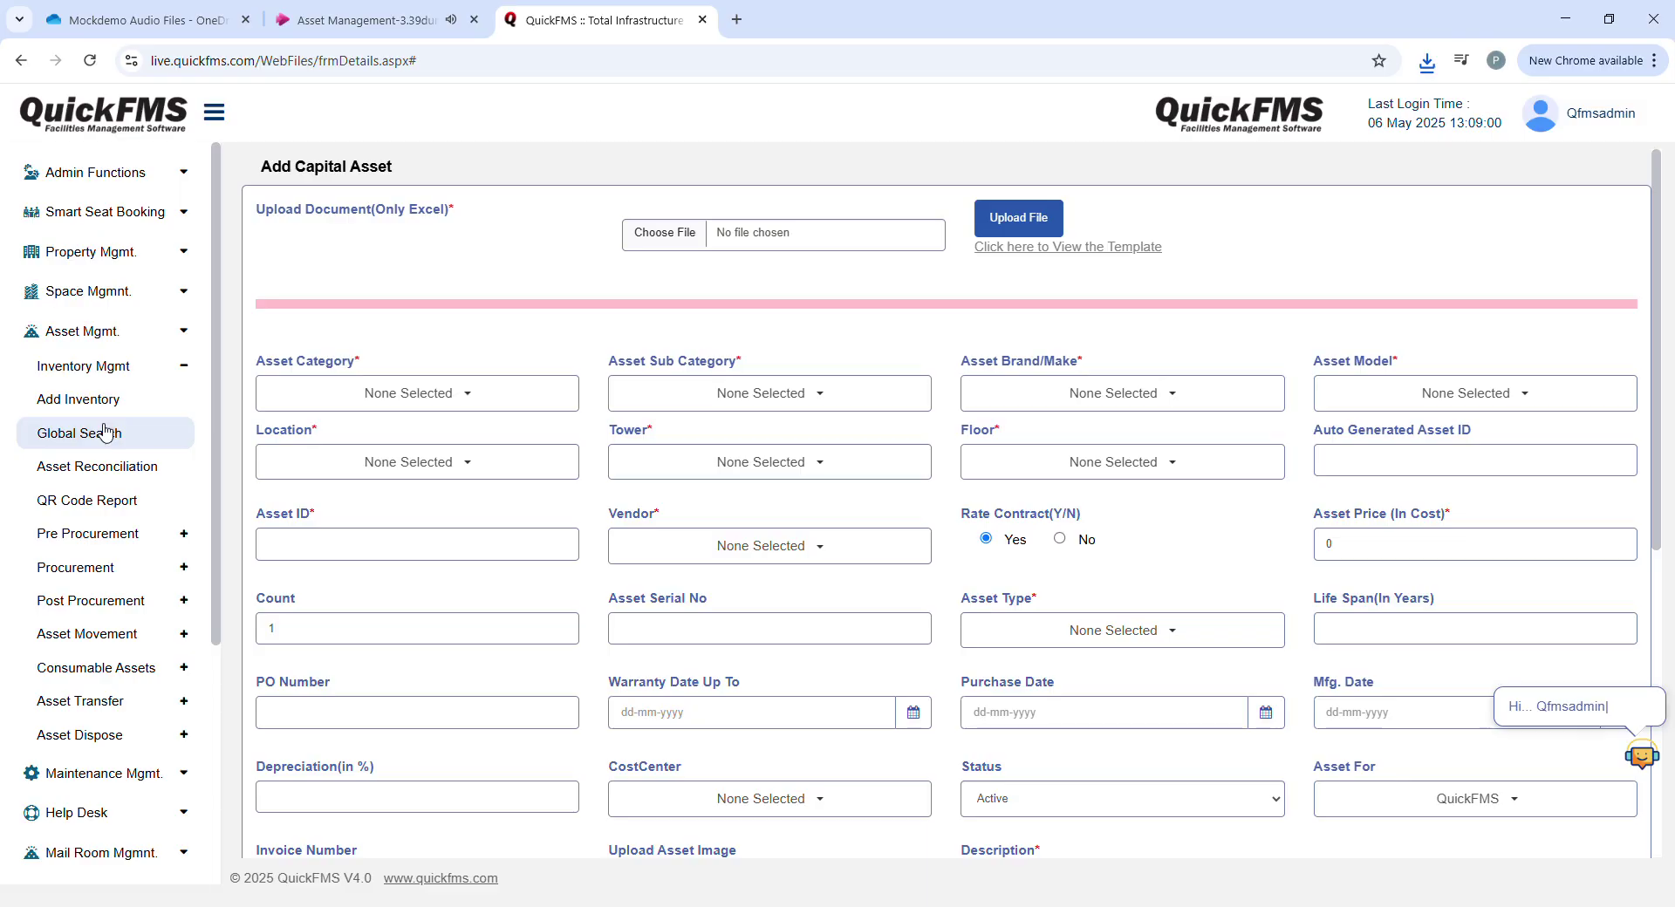
click(133, 536)
click(141, 625)
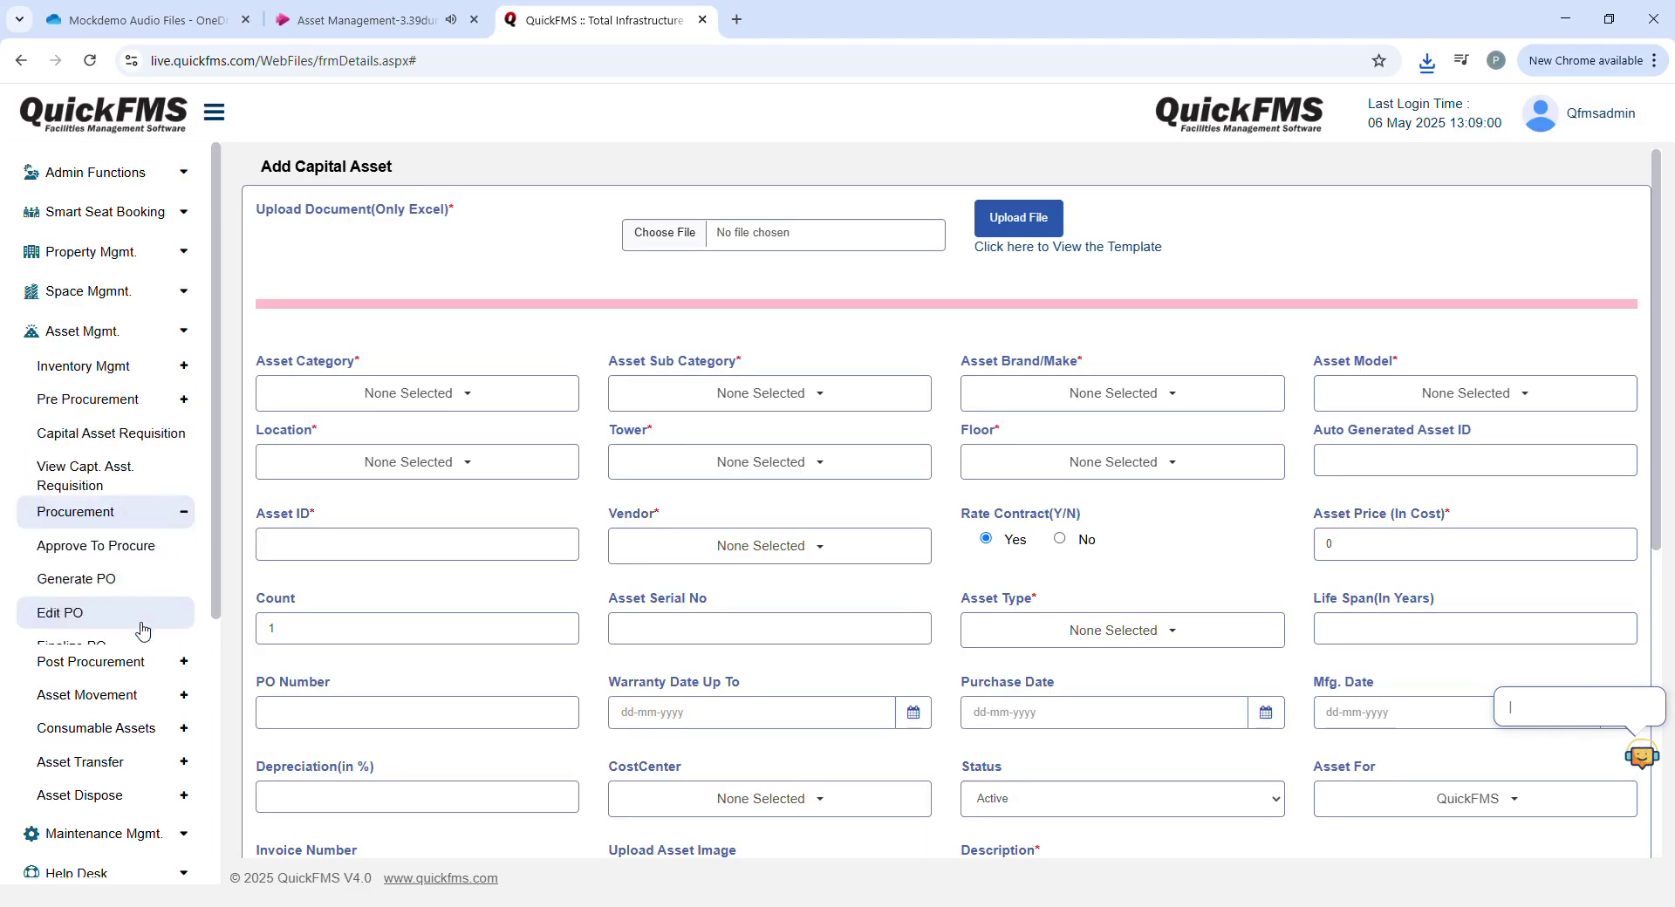
click(150, 685)
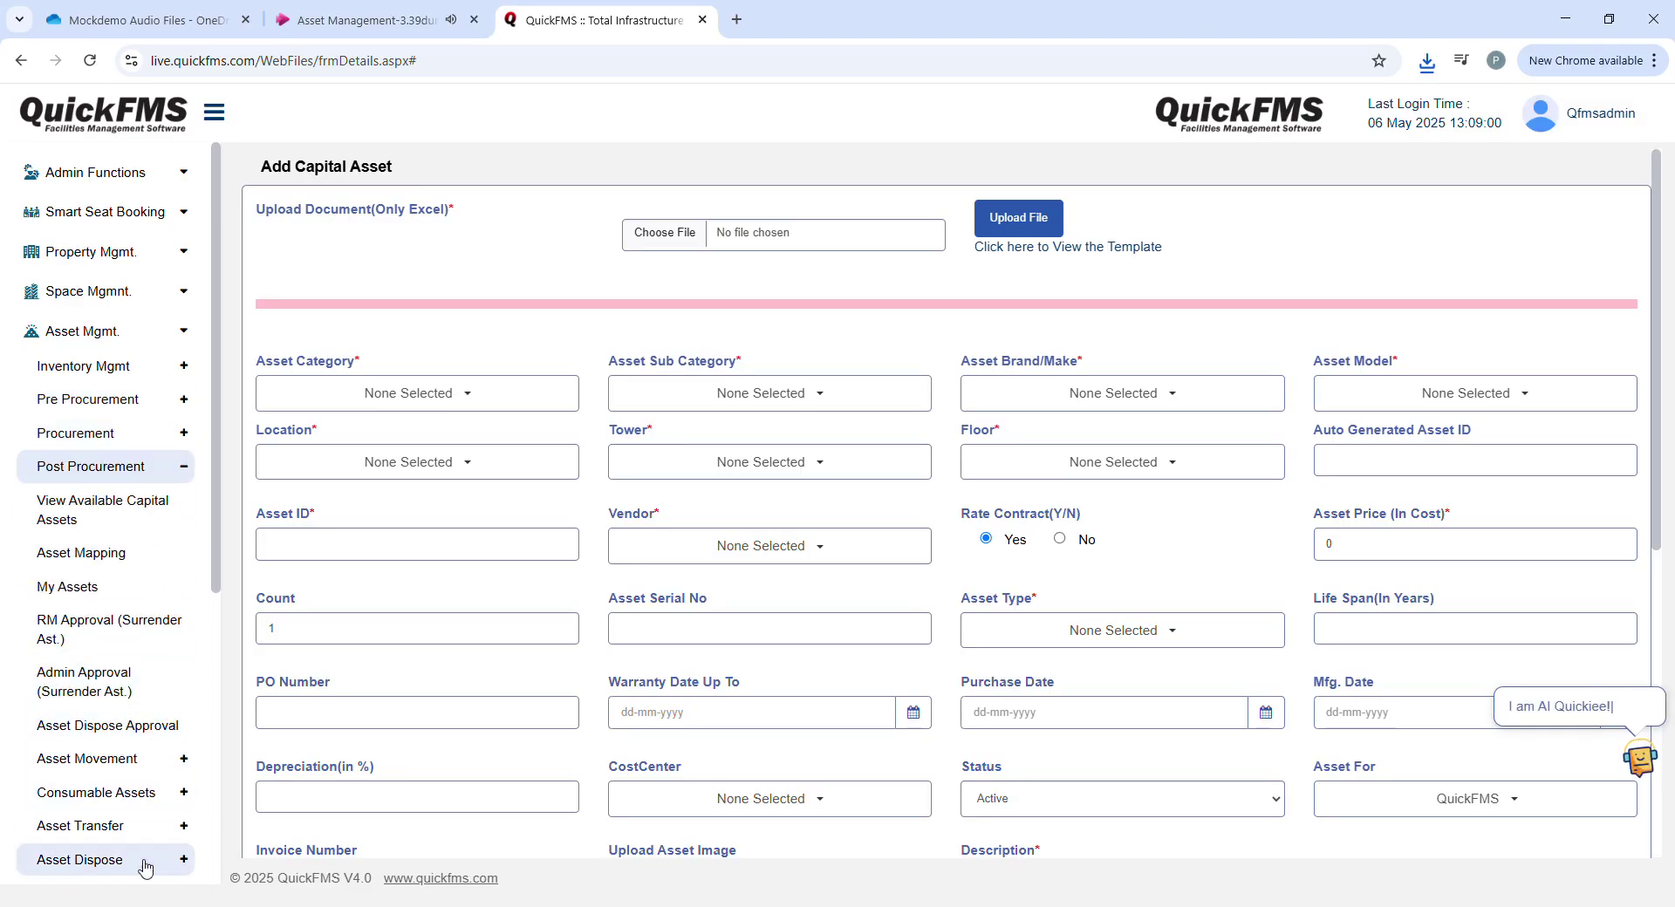
click(150, 859)
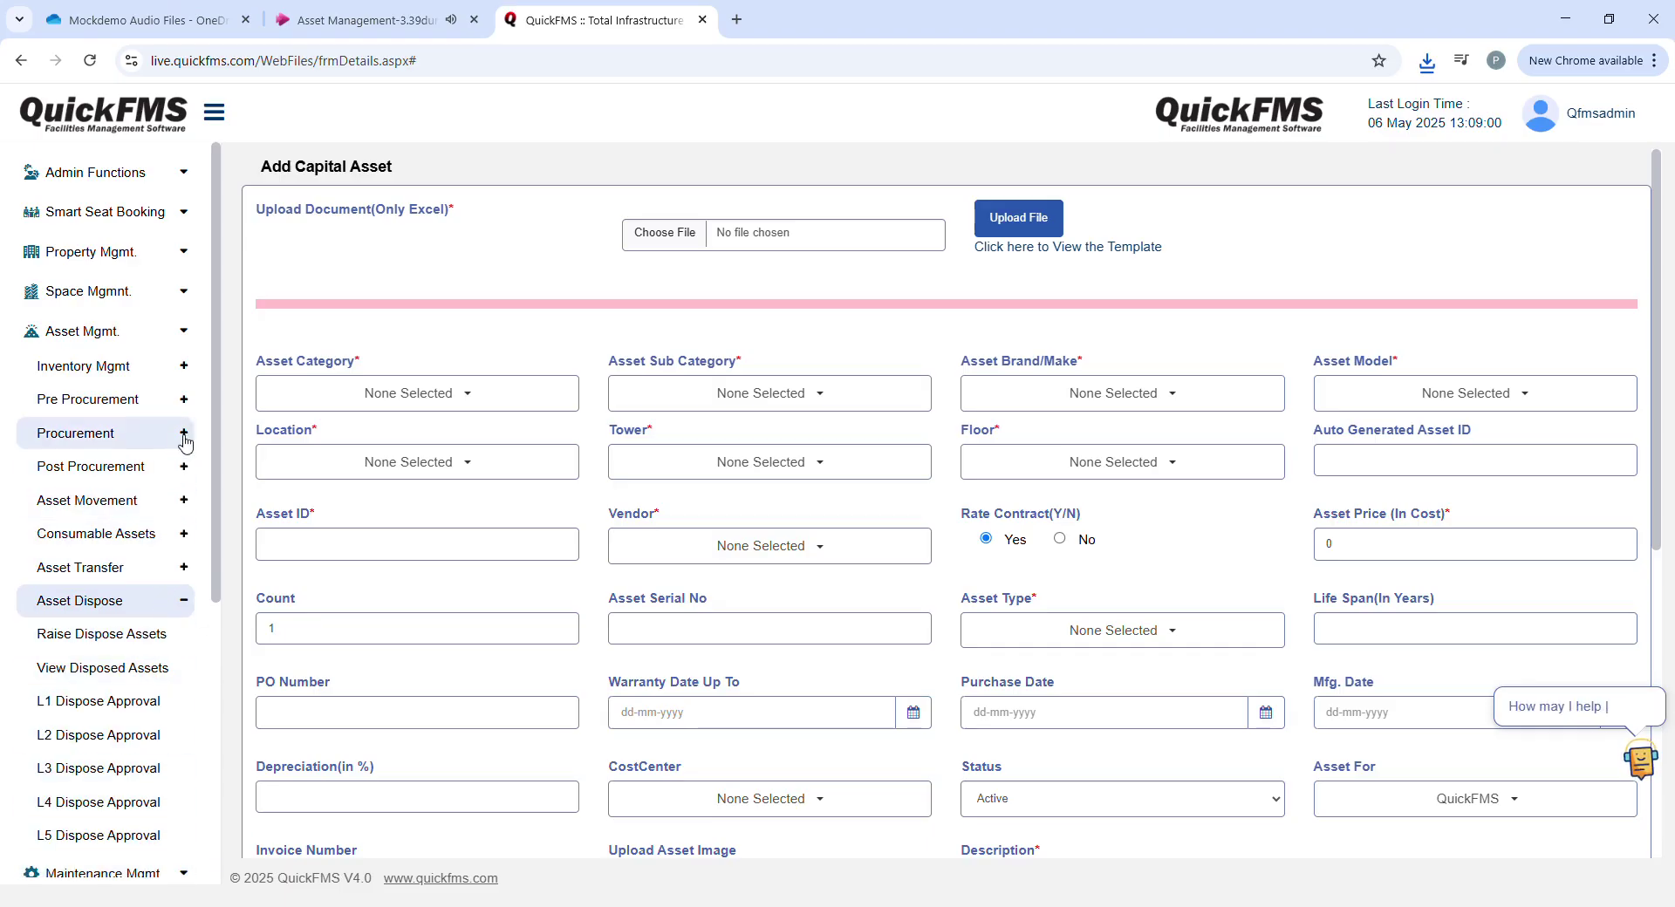
- View the Capital Asset Requisition form under Pre Procurement and the Approve To Procure list under Procurement
click(187, 402)
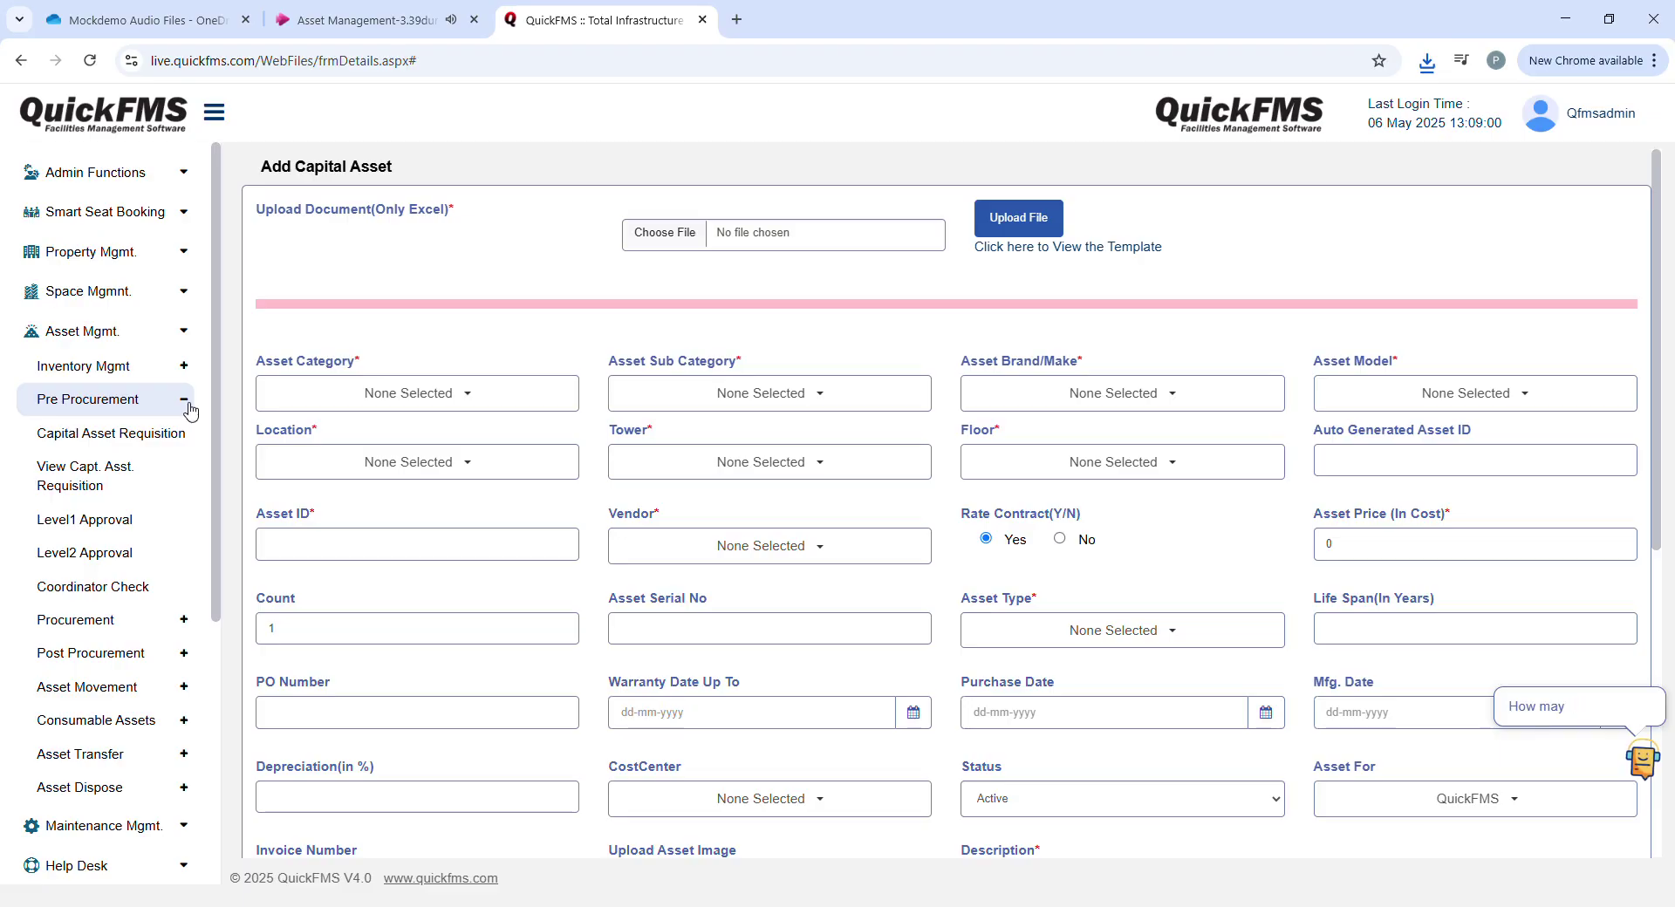
click(157, 436)
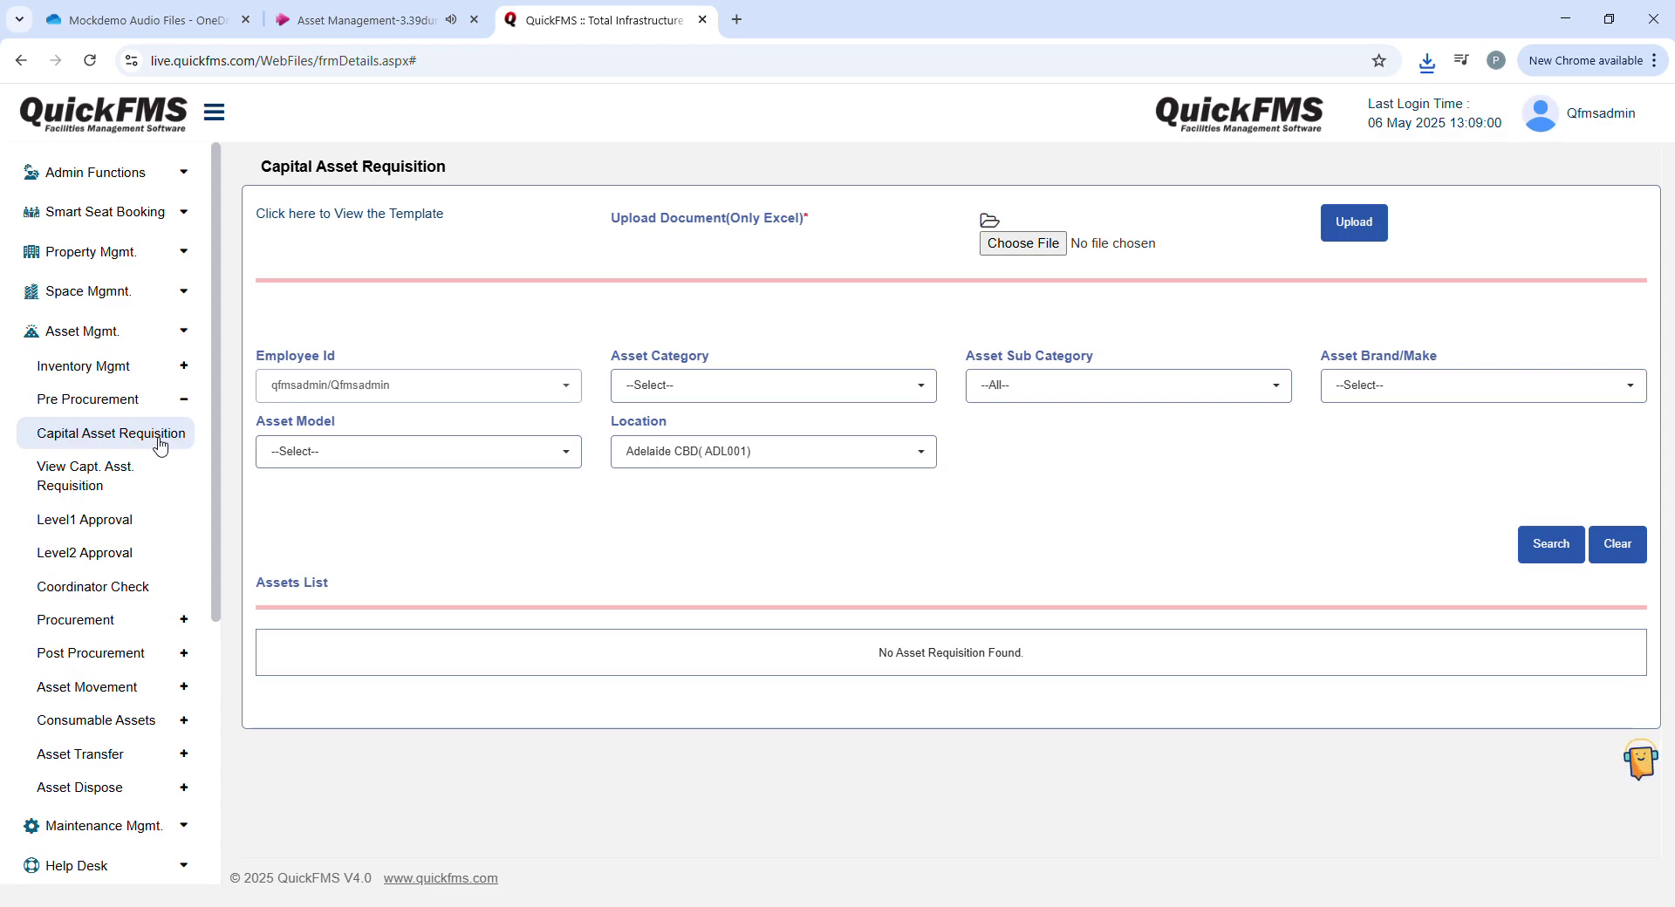
click(83, 620)
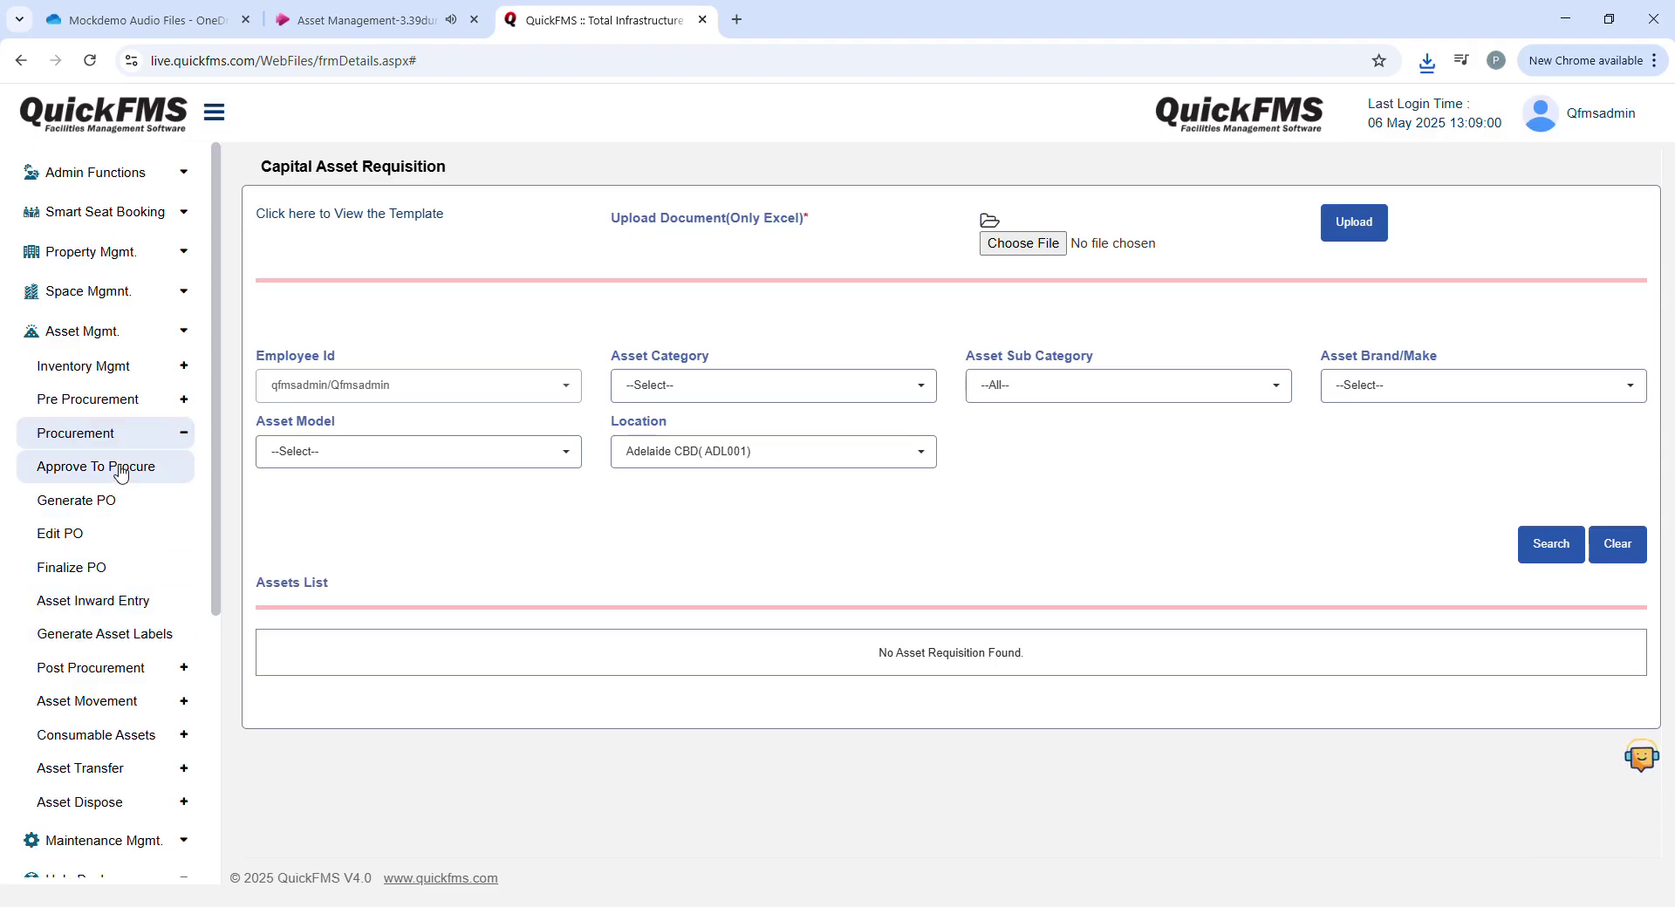
click(116, 468)
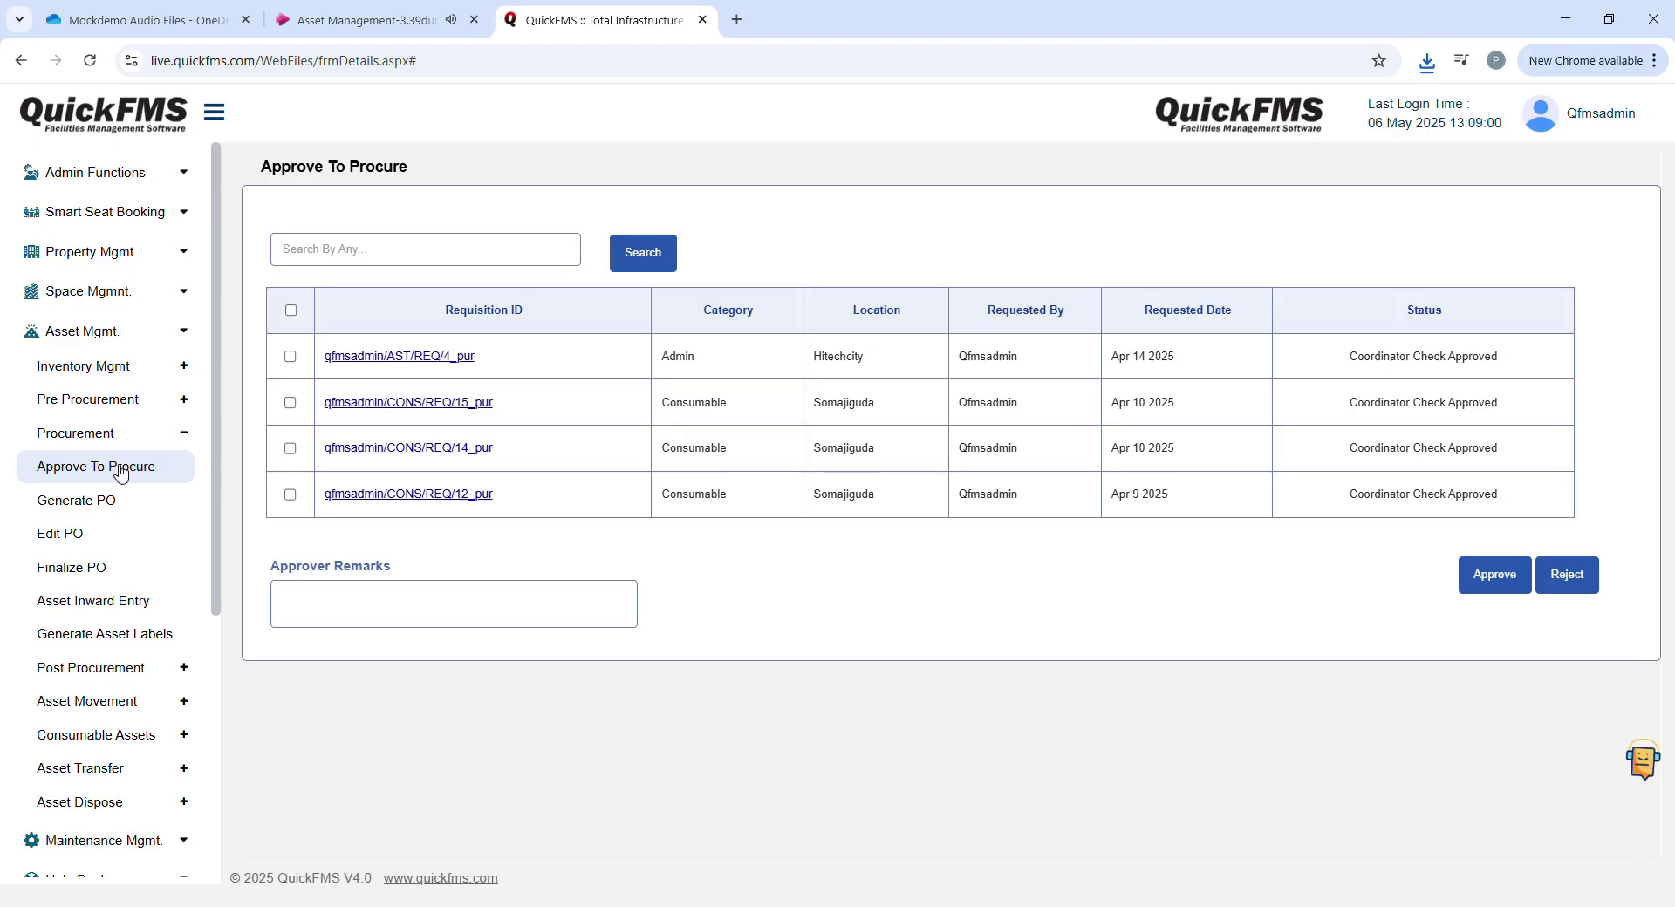
- Open Generate PO and examine its requisitions, payment terms, tax details and remaining purchase order fields
click(112, 511)
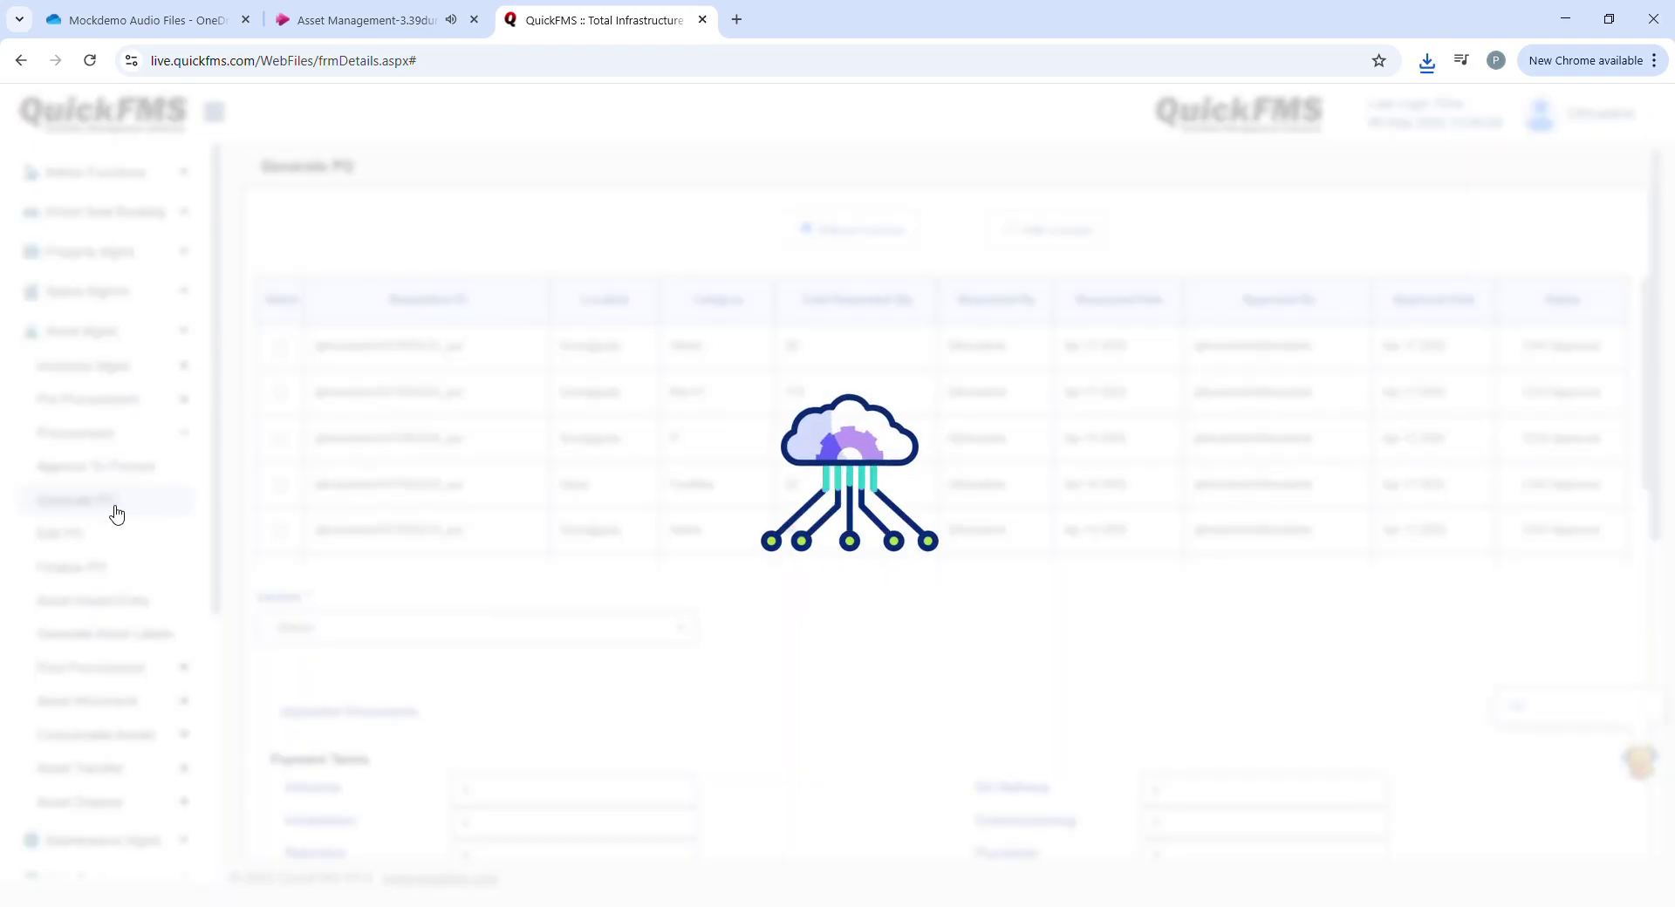
scroll(755, 705, down, 4)
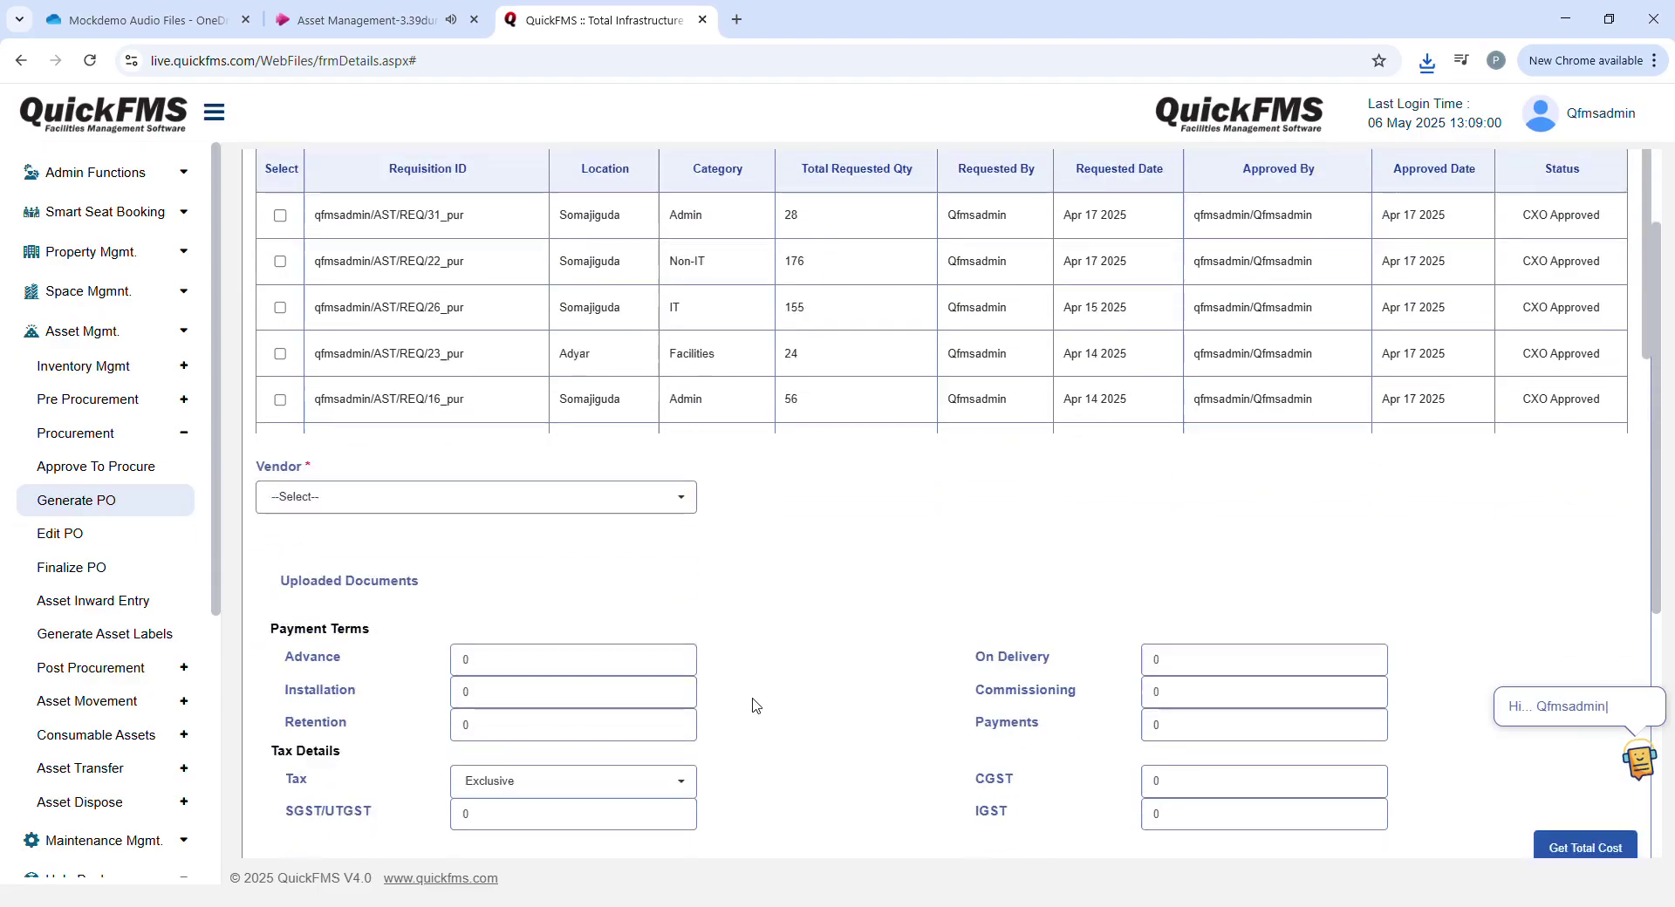
scroll(761, 707, down, 2)
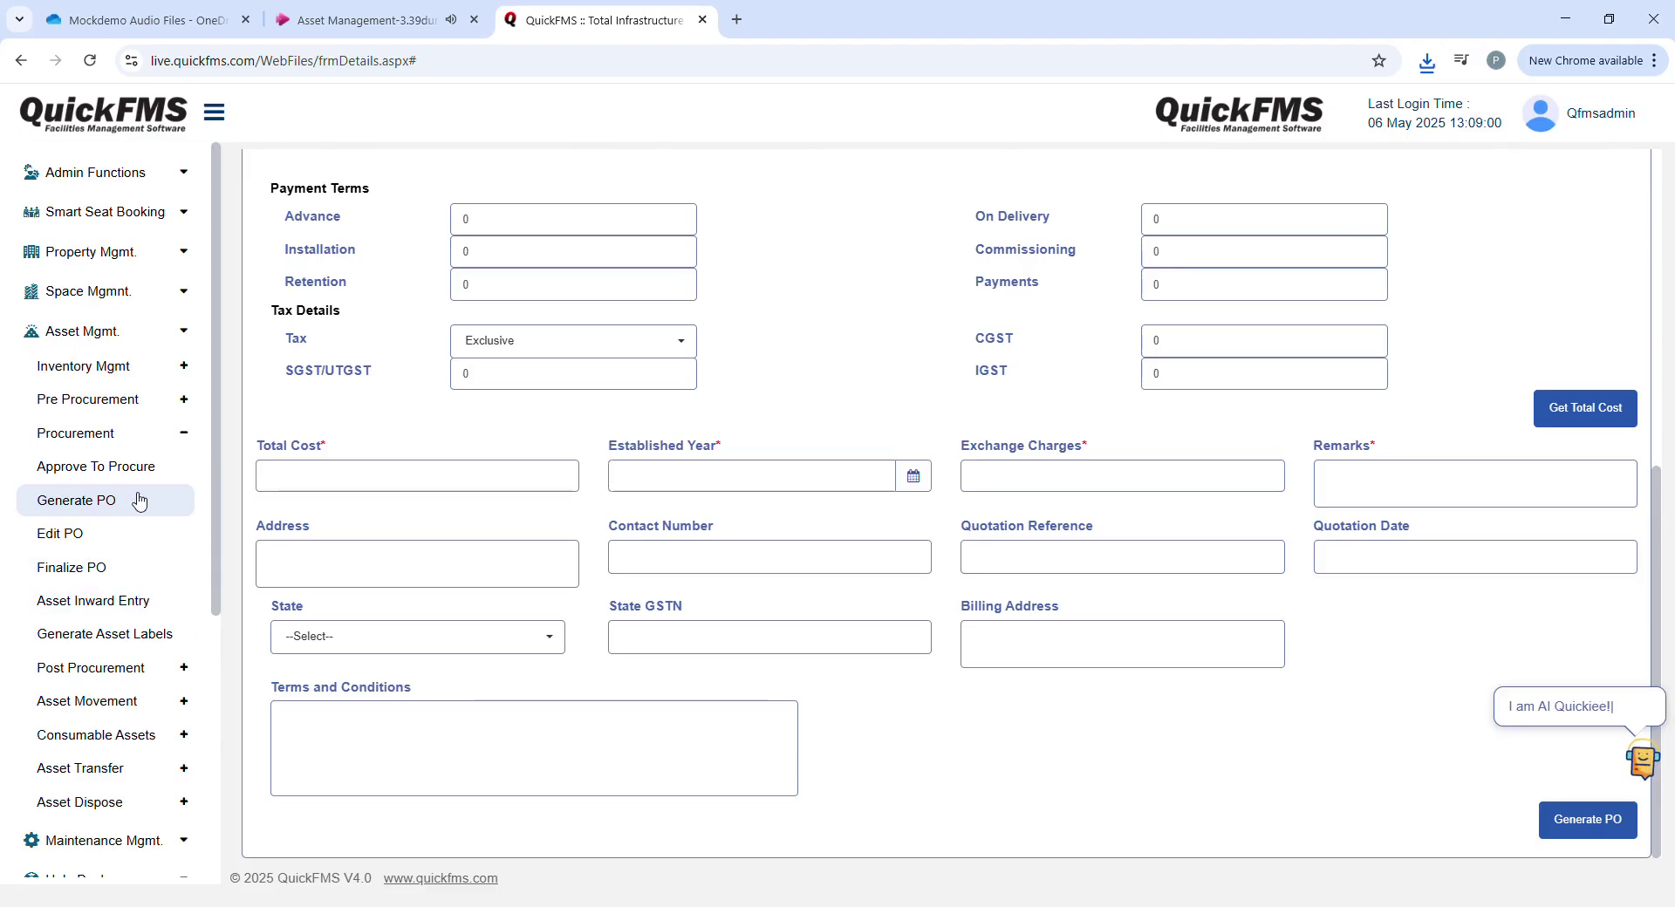
- Open the Power Solution purchase order from Finalize PO, examine its details and return to the Finalize PO list
click(127, 576)
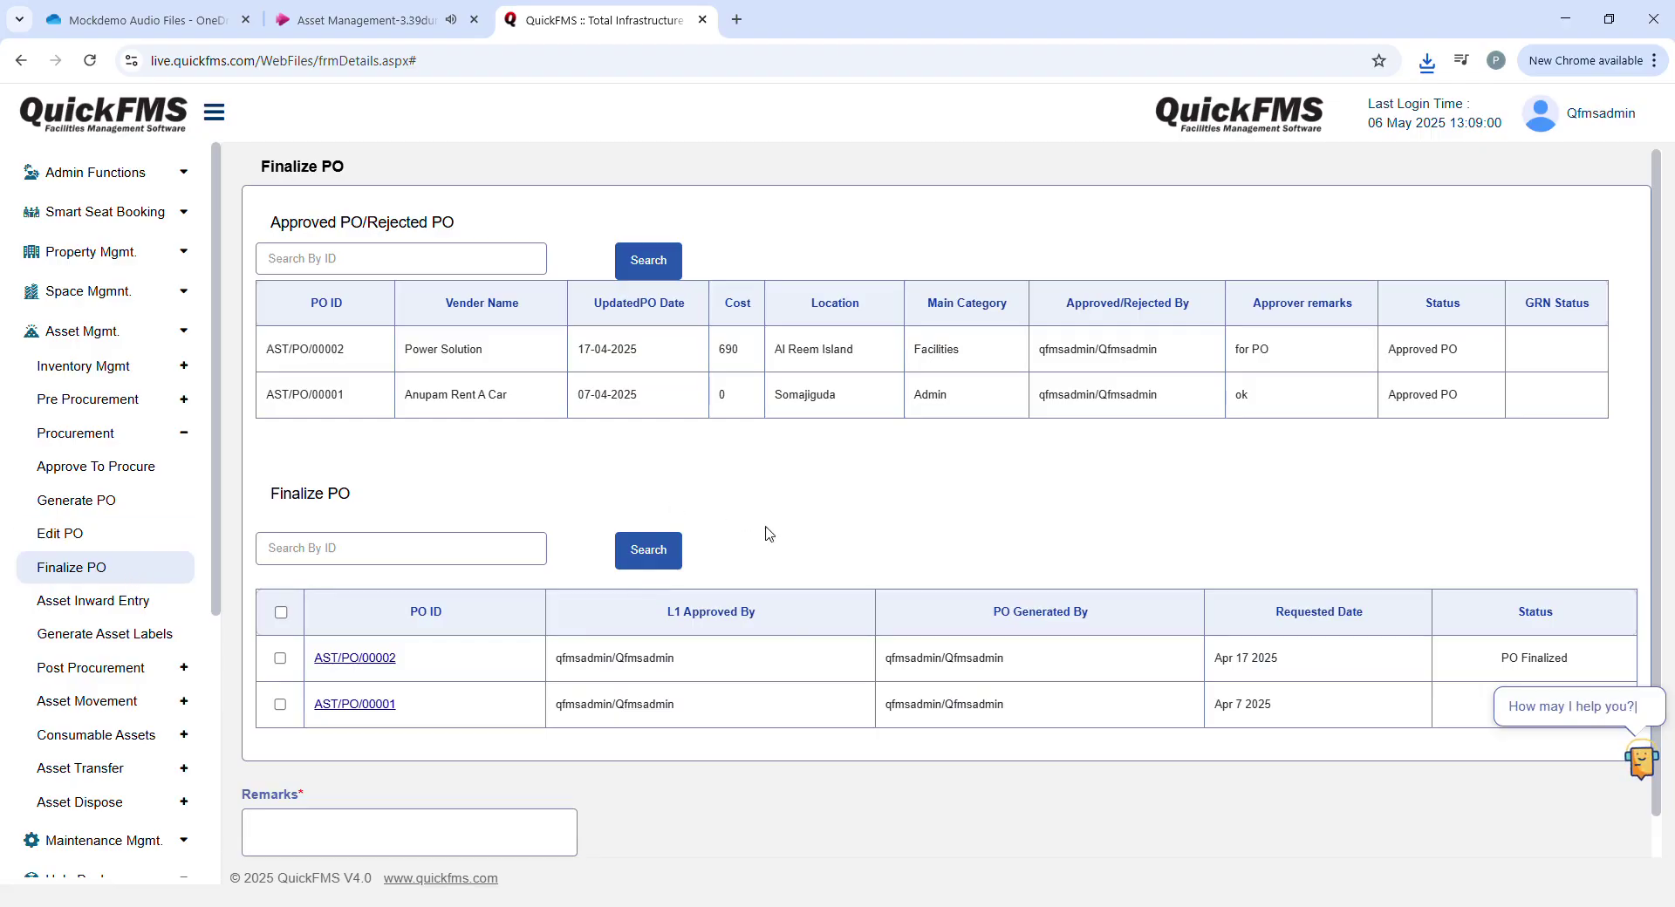
click(349, 661)
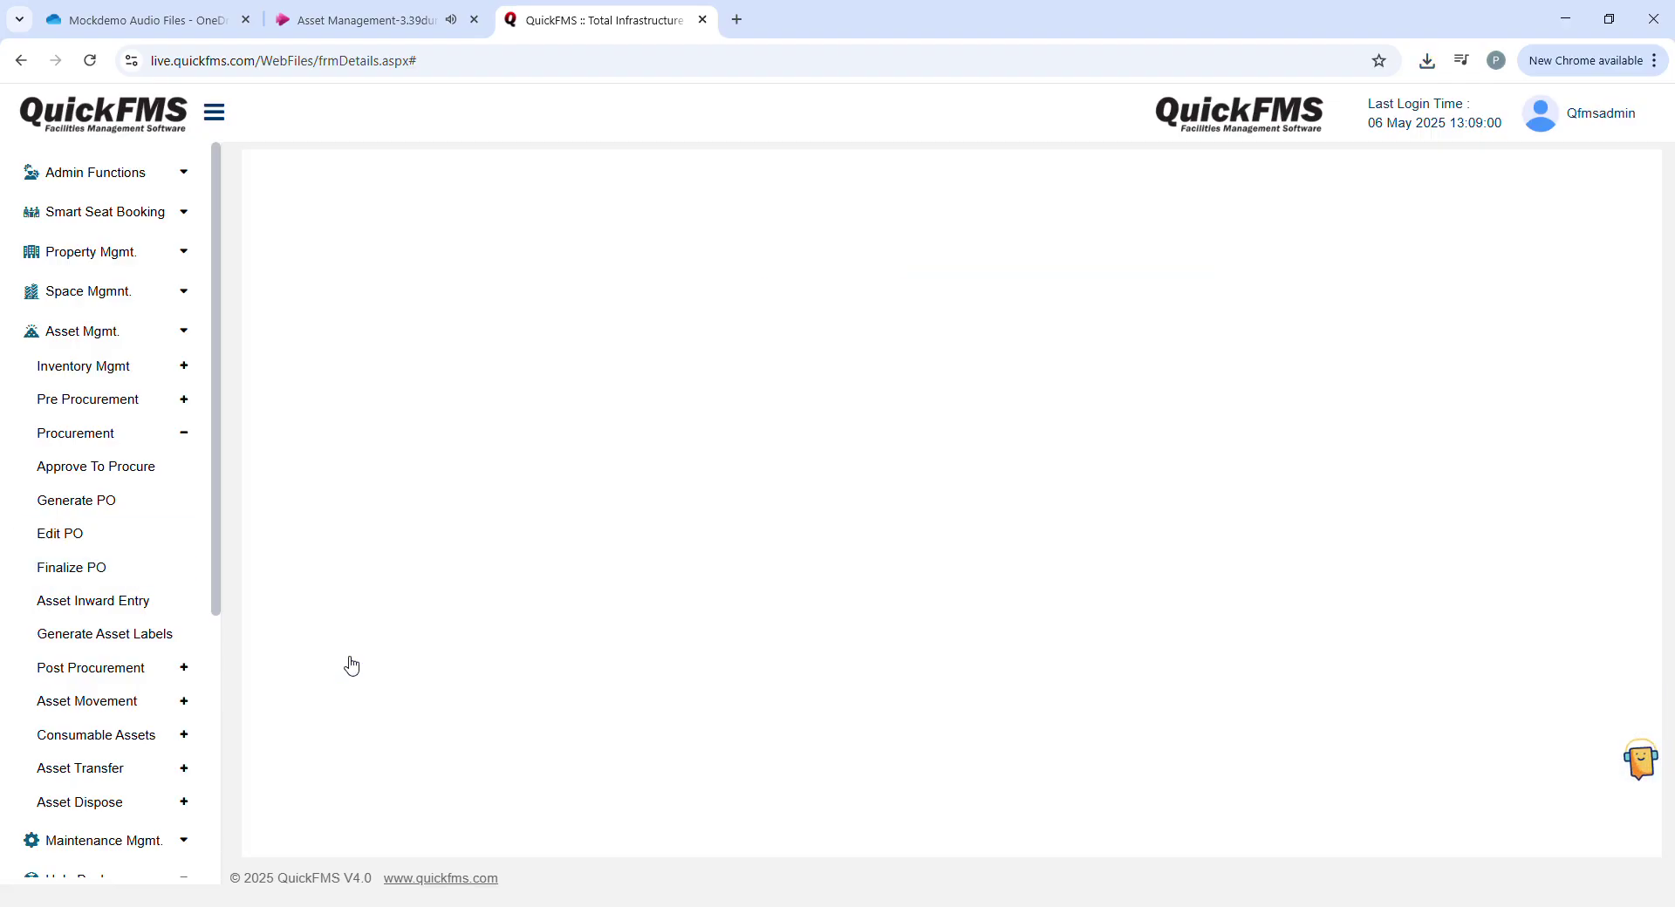
scroll(793, 658, down, 2)
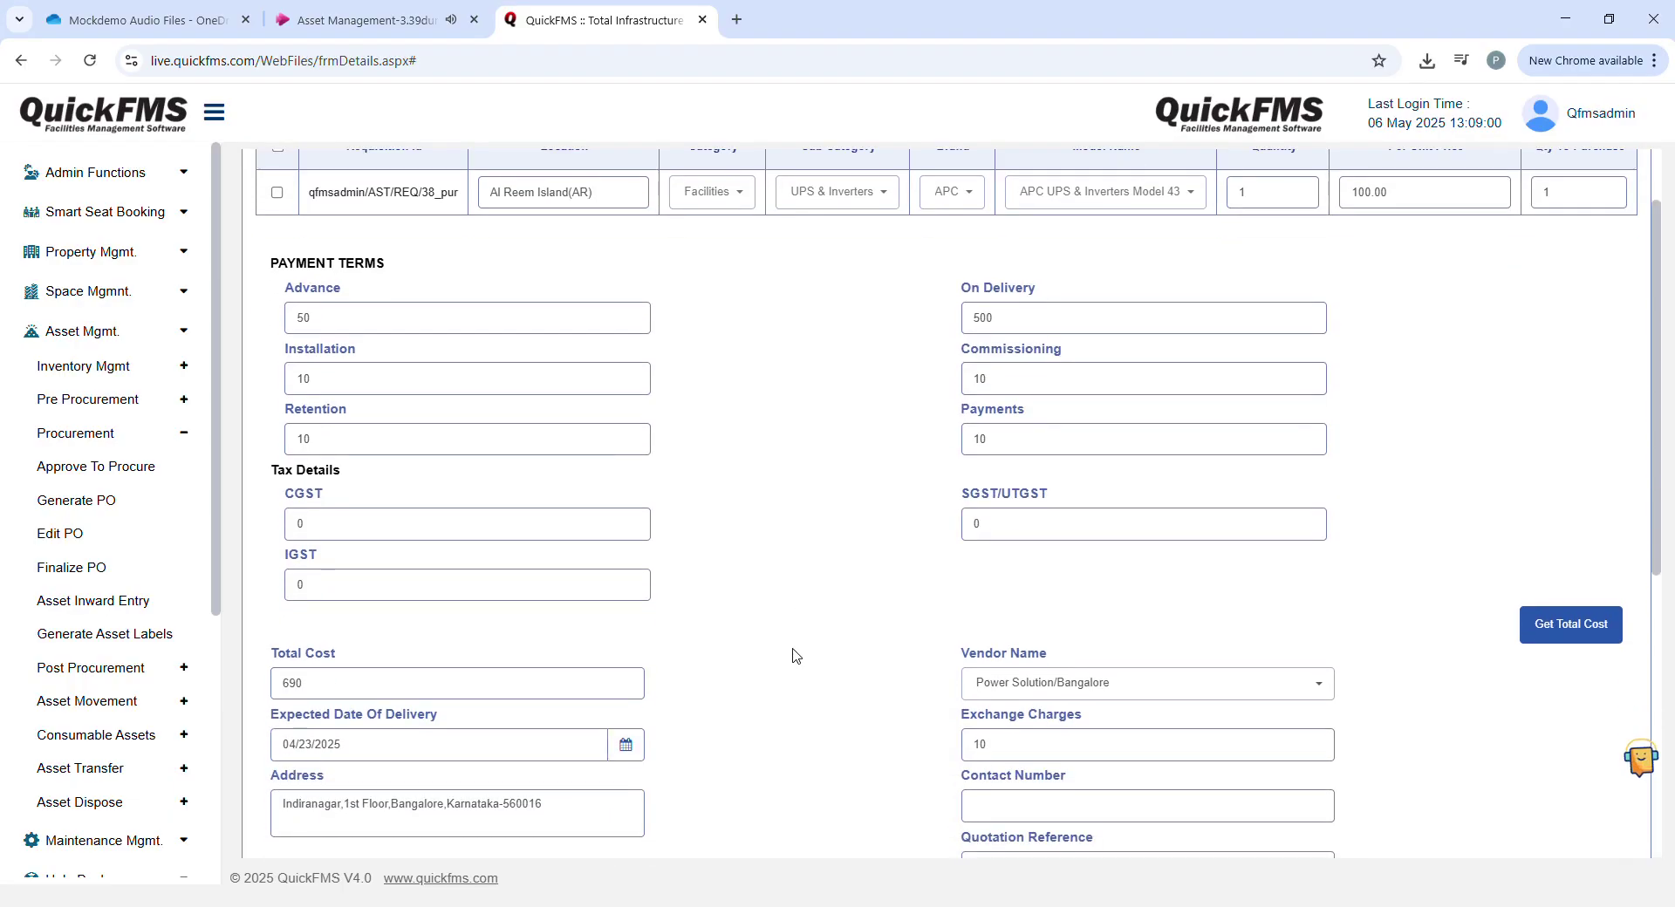
scroll(796, 656, down, 6)
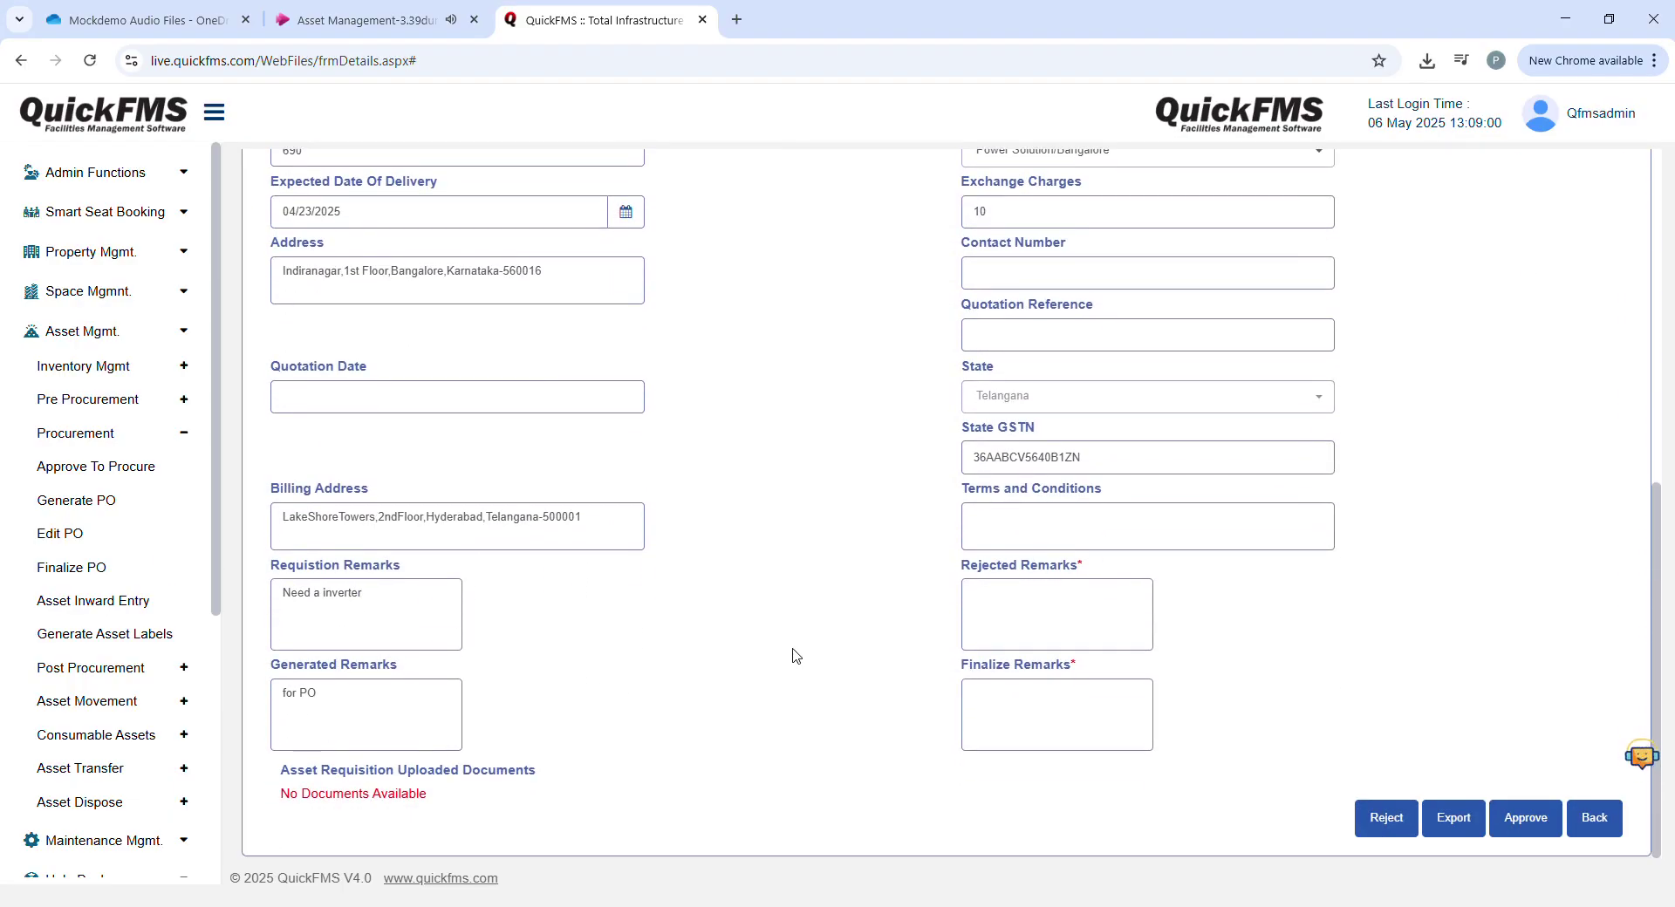
scroll(795, 656, up, 7)
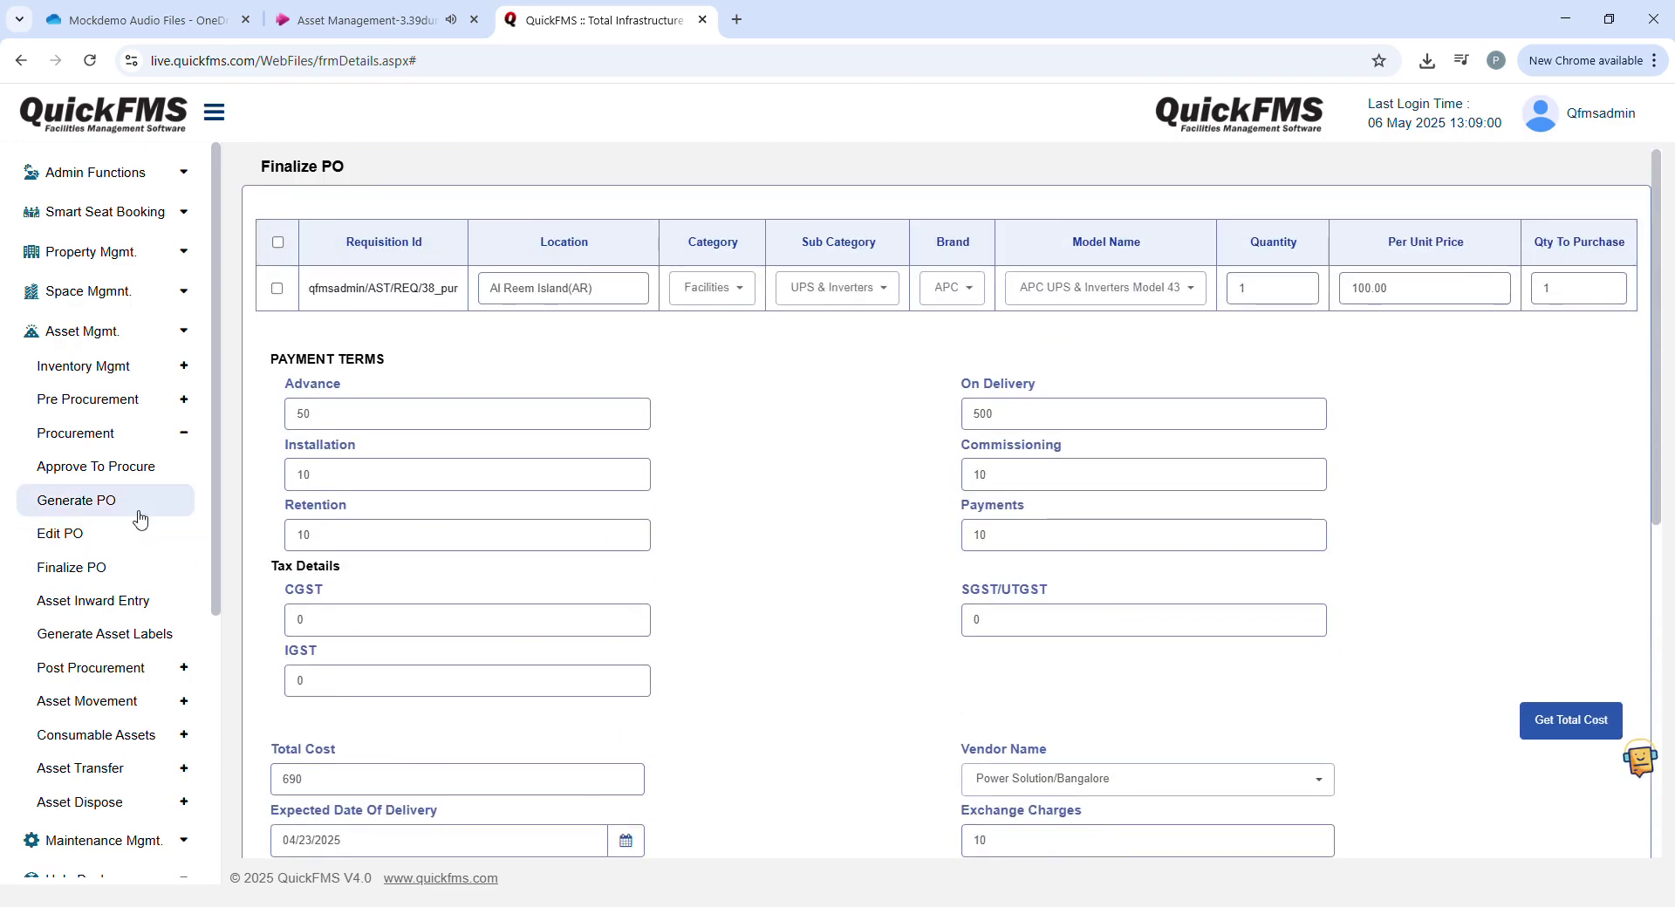
click(130, 581)
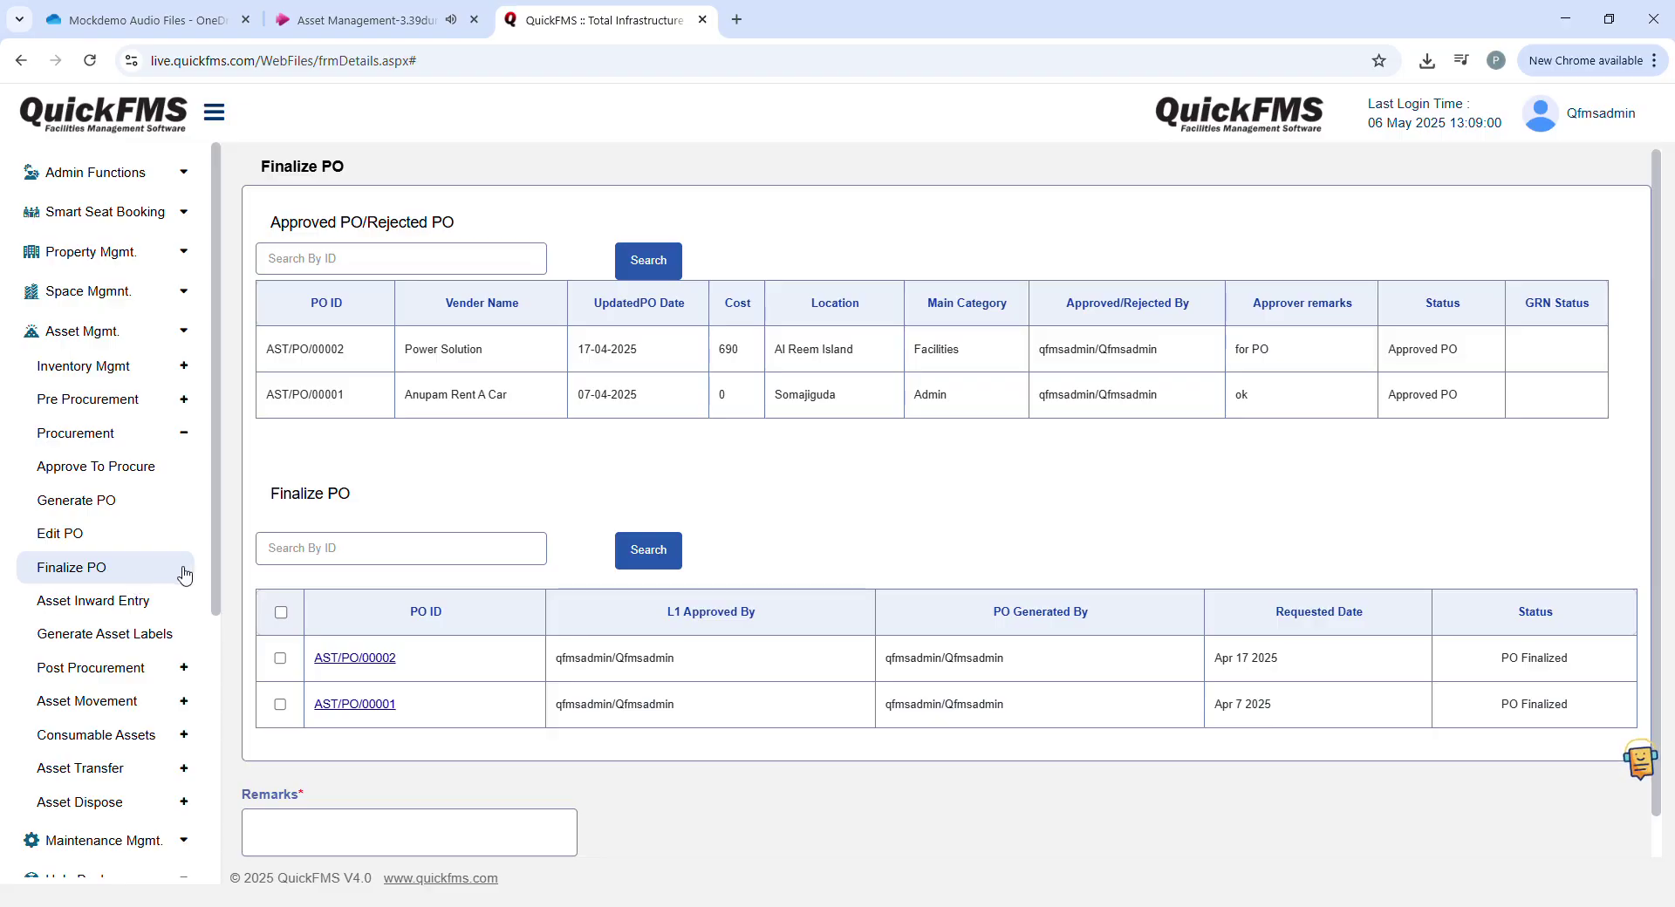
- Open Generate Asset Labels and list the assets for vendor Power Solution and its purchase order
click(160, 642)
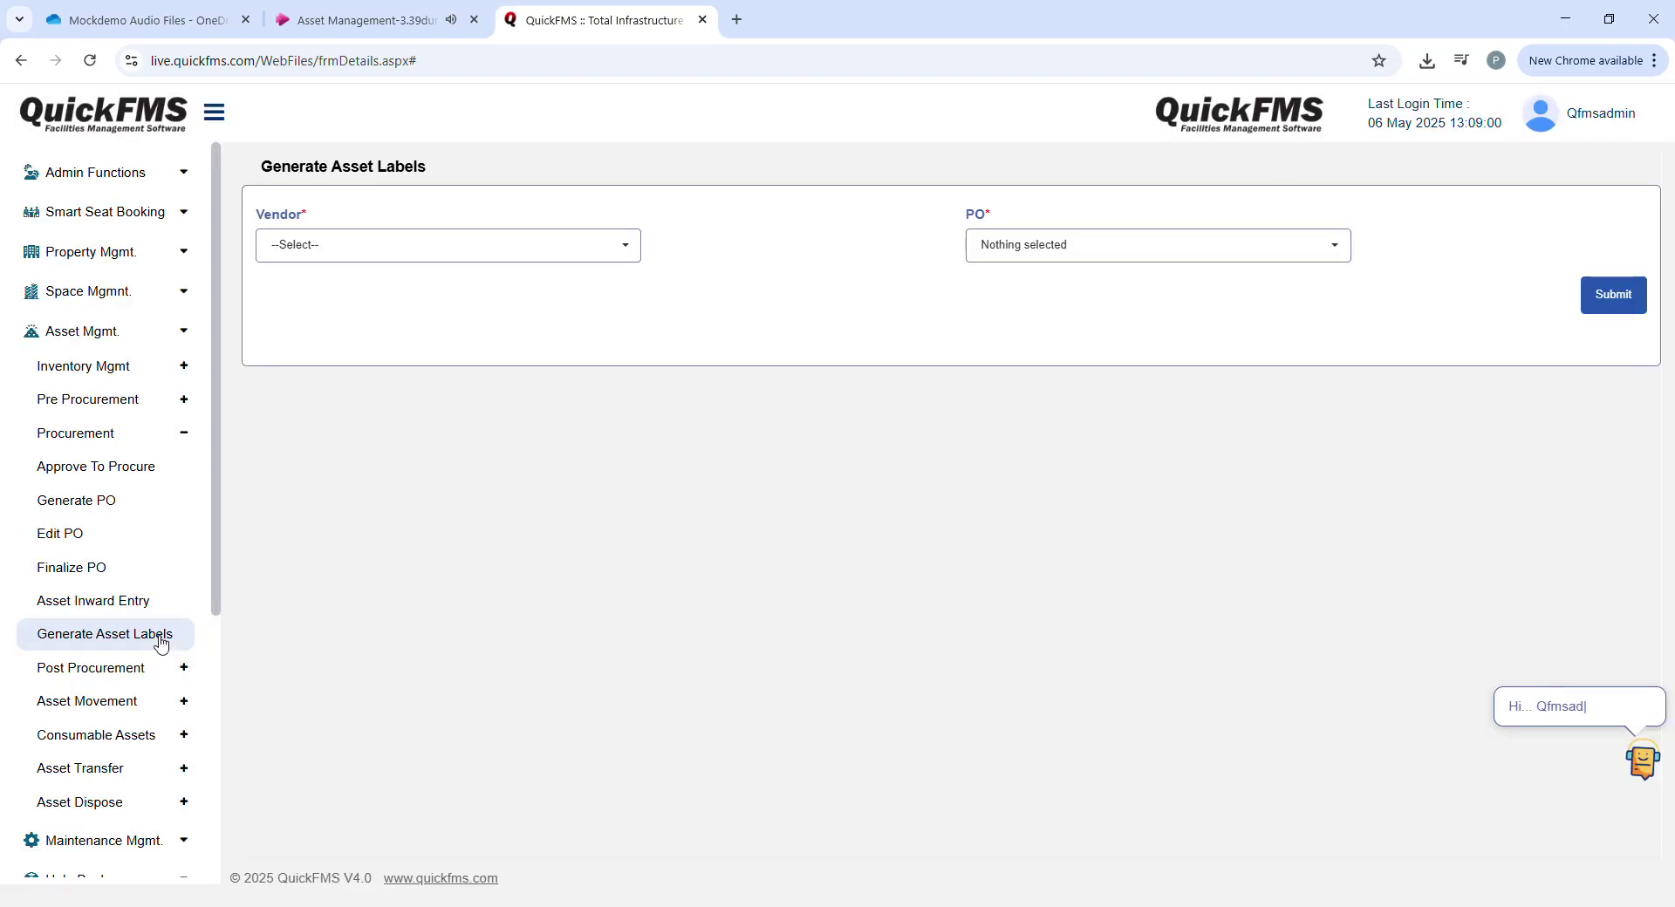
click(485, 253)
click(449, 370)
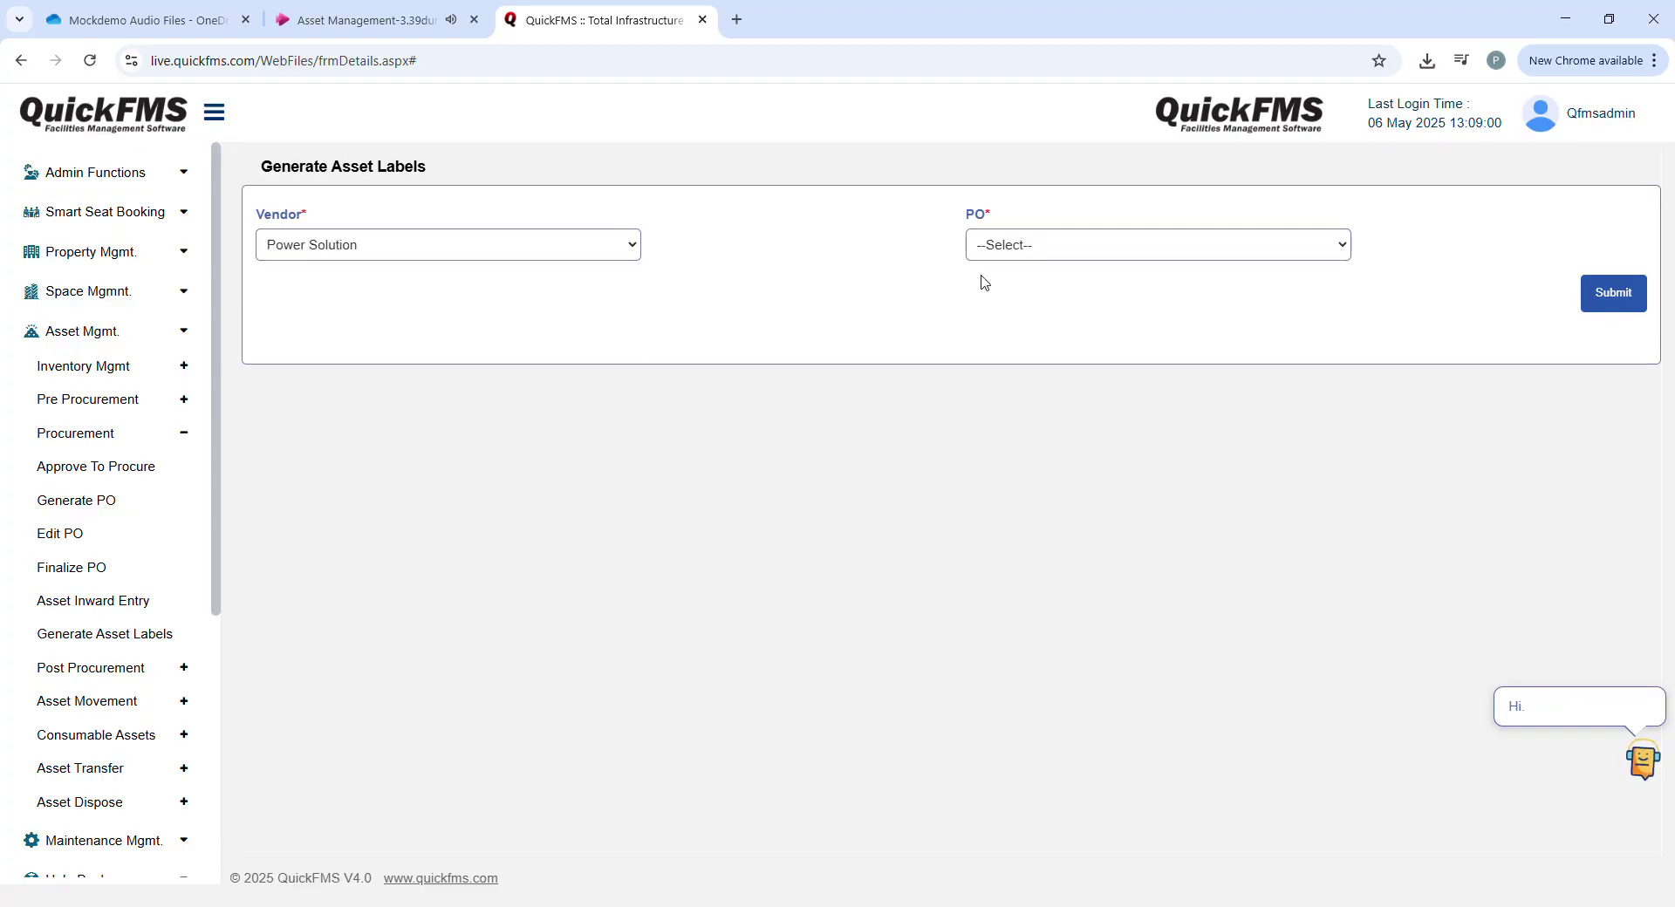
click(1039, 256)
click(1029, 346)
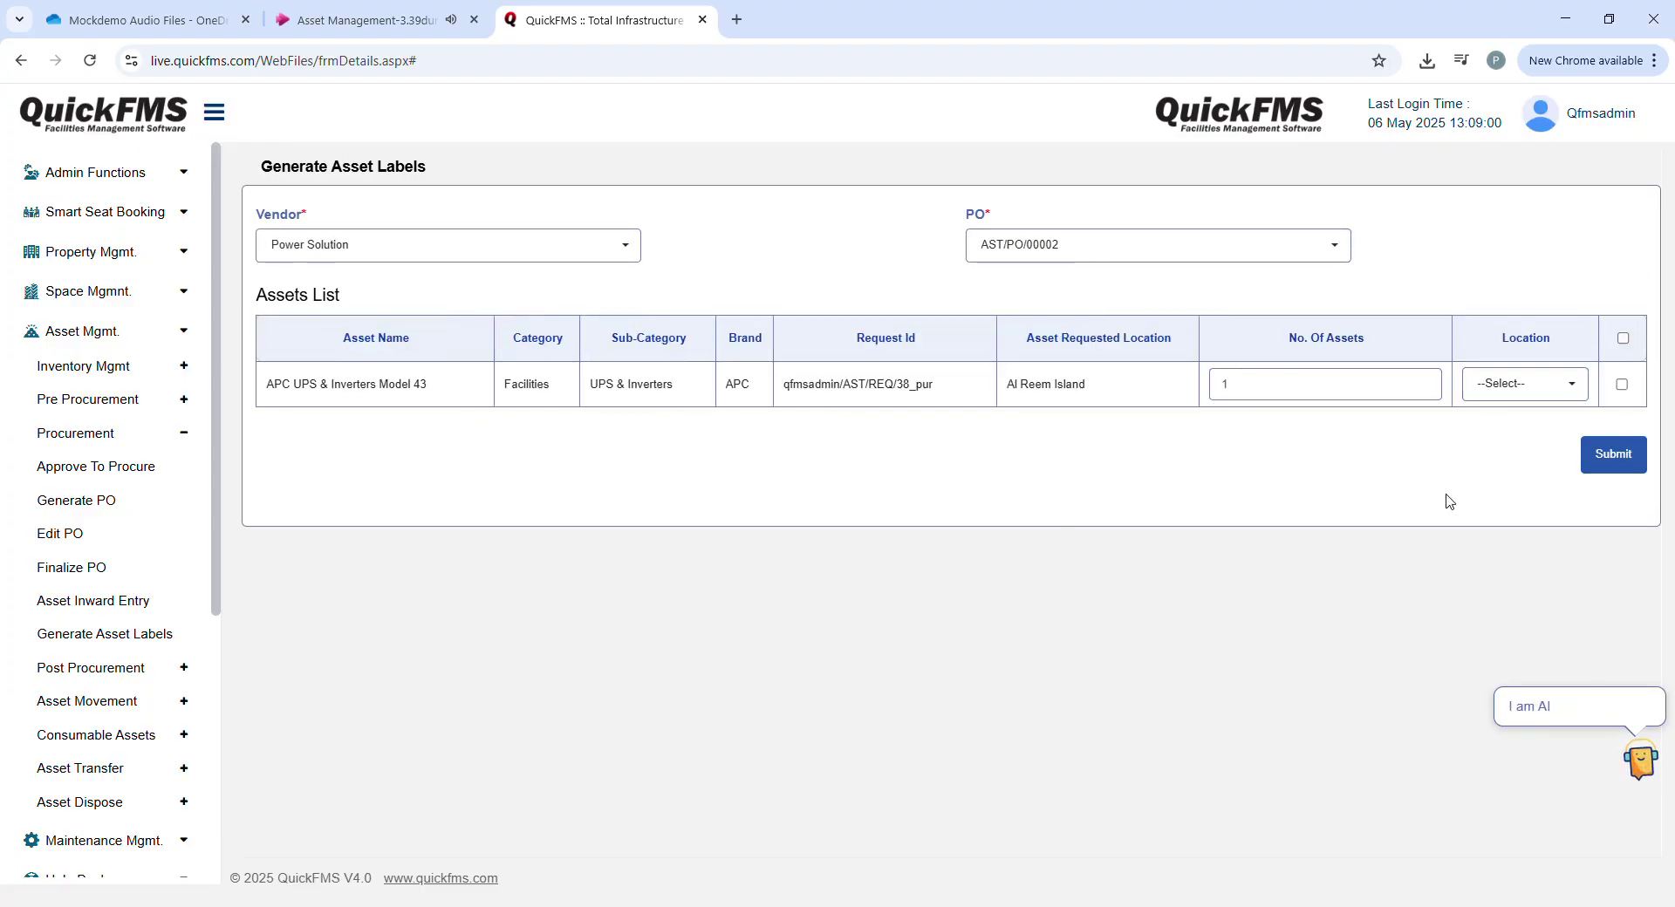
- Open Asset Mapping under Post Procurement and select all asset categories and all subcategories for space asset mapping
click(140, 668)
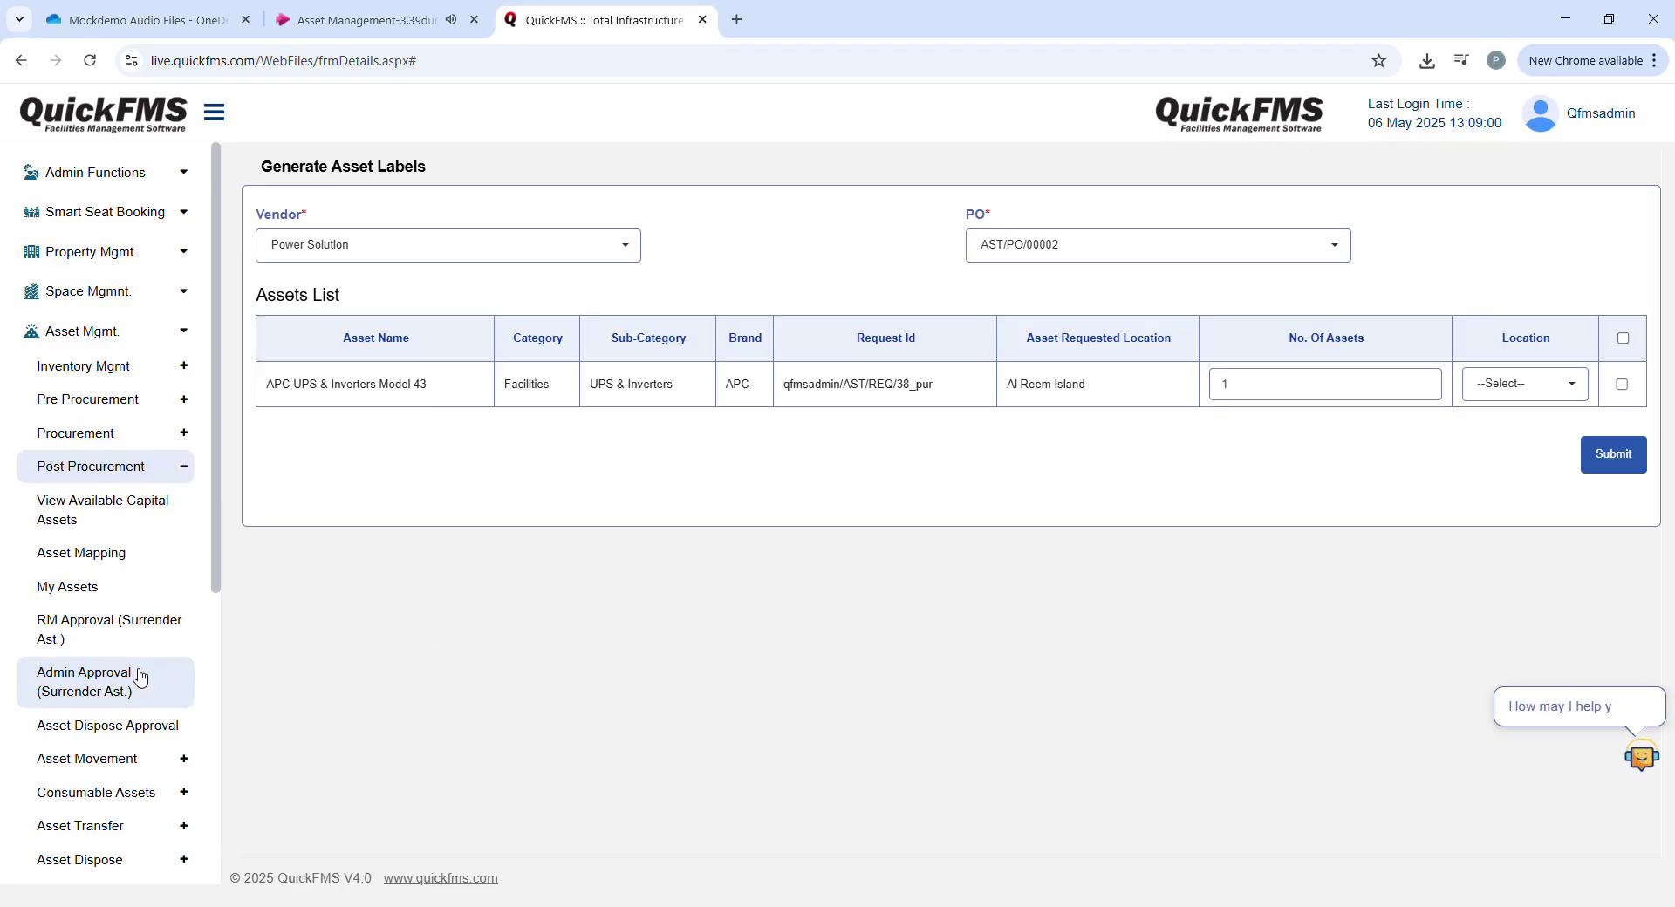
click(121, 567)
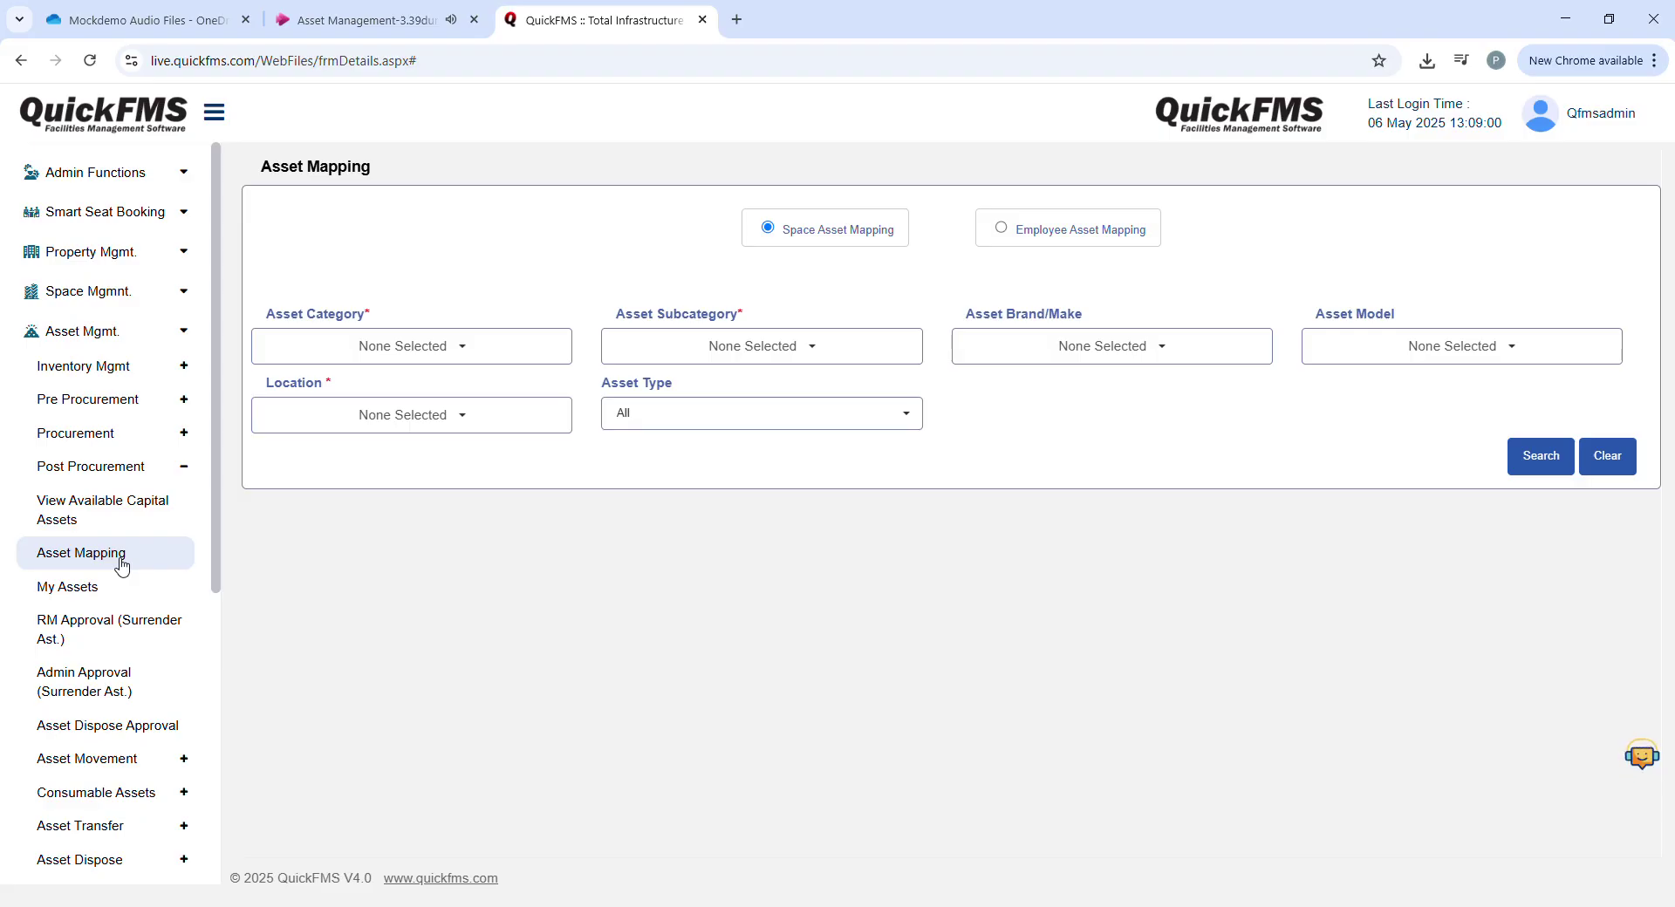
click(357, 342)
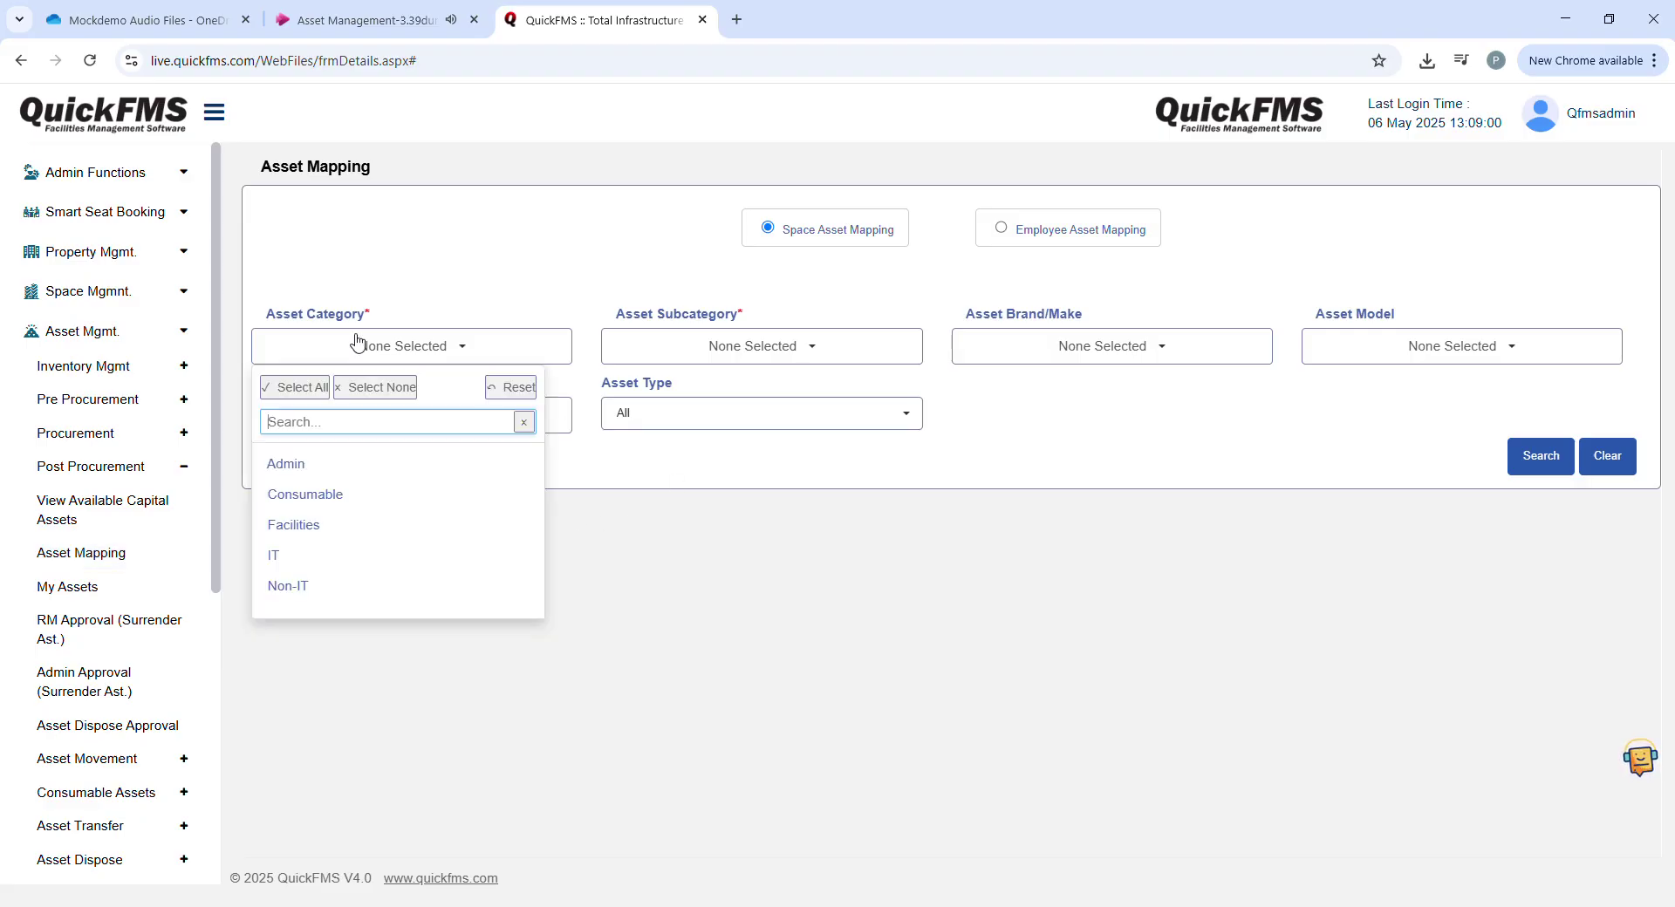
click(296, 388)
click(775, 358)
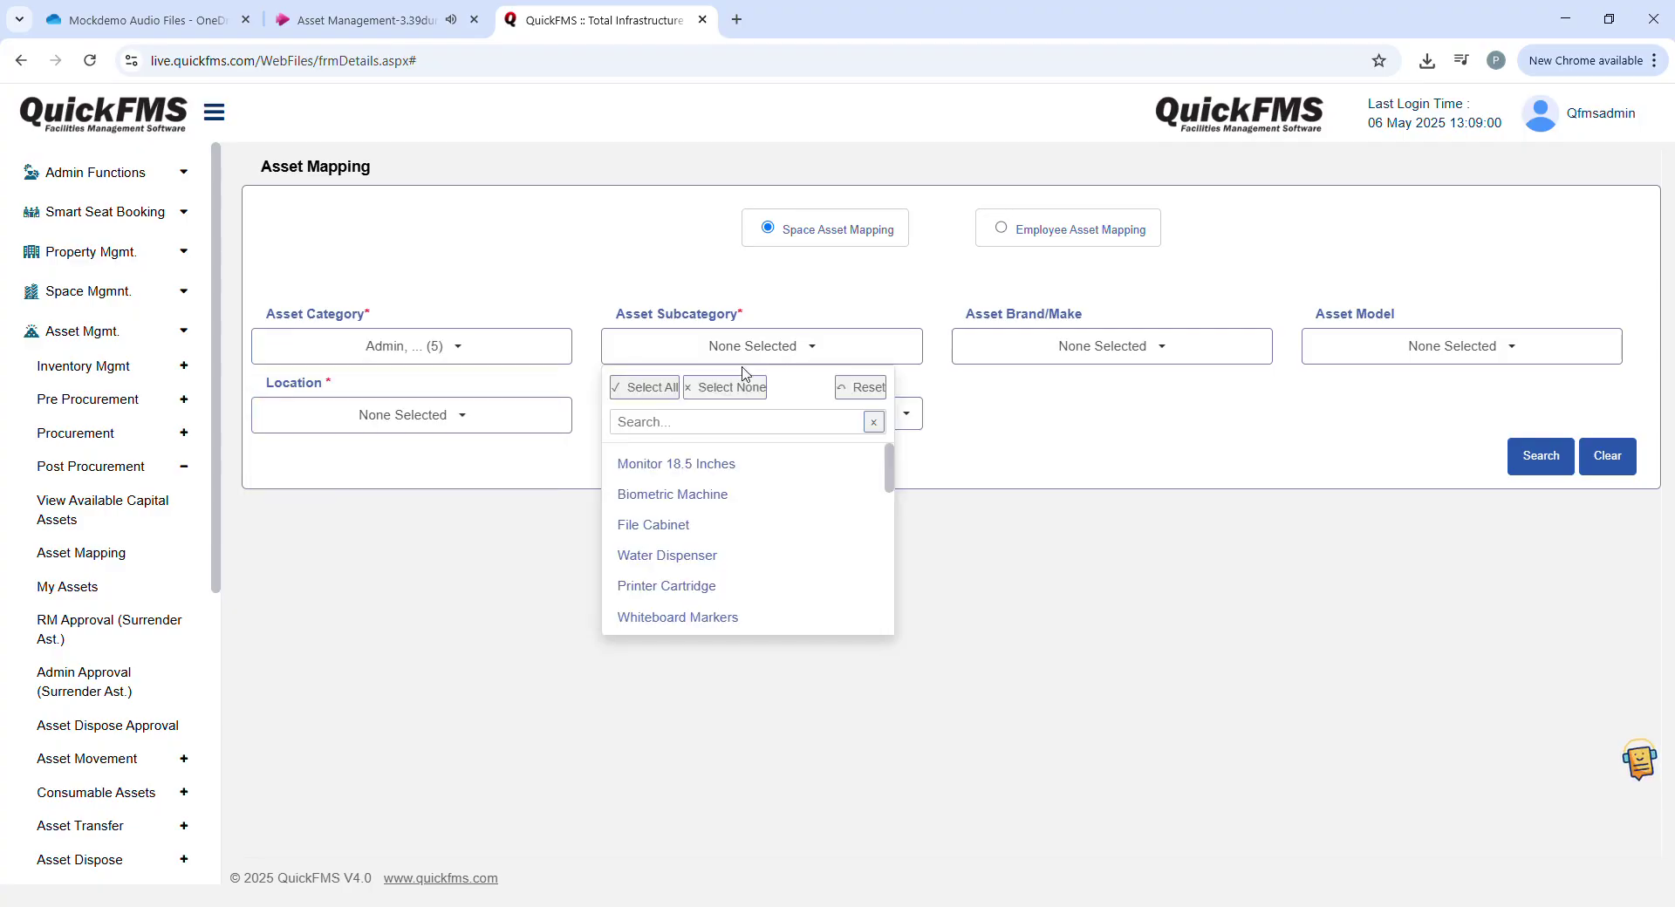
click(650, 387)
- Select all asset brands and all asset models in the Asset Mapping filters
click(1056, 358)
click(987, 387)
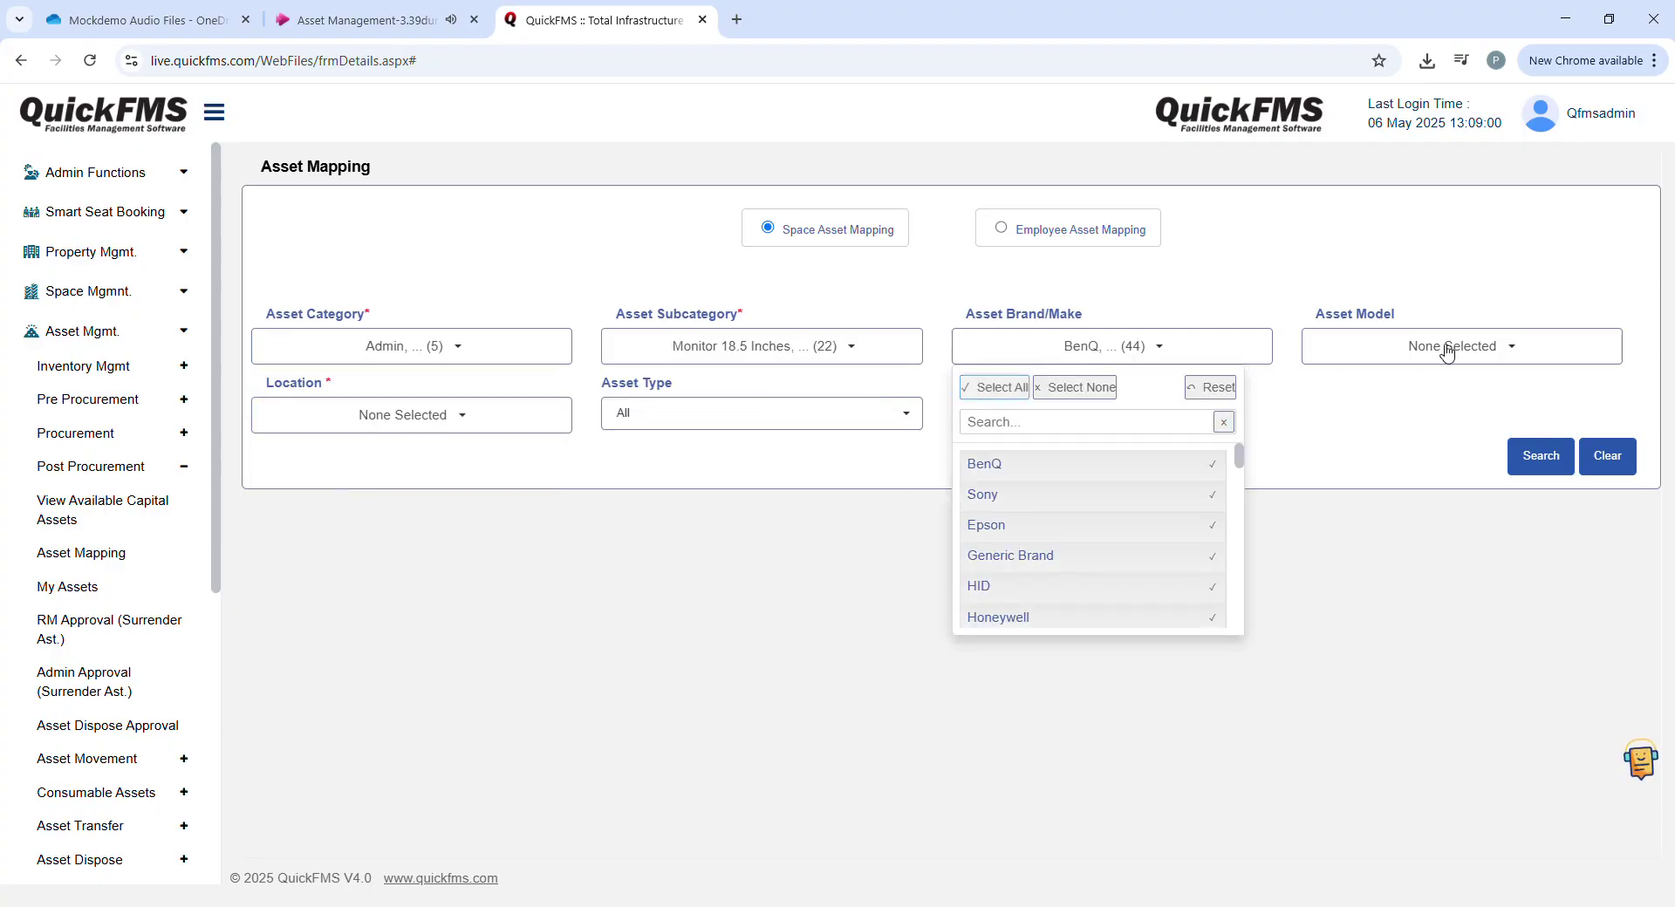
click(1444, 353)
click(1341, 389)
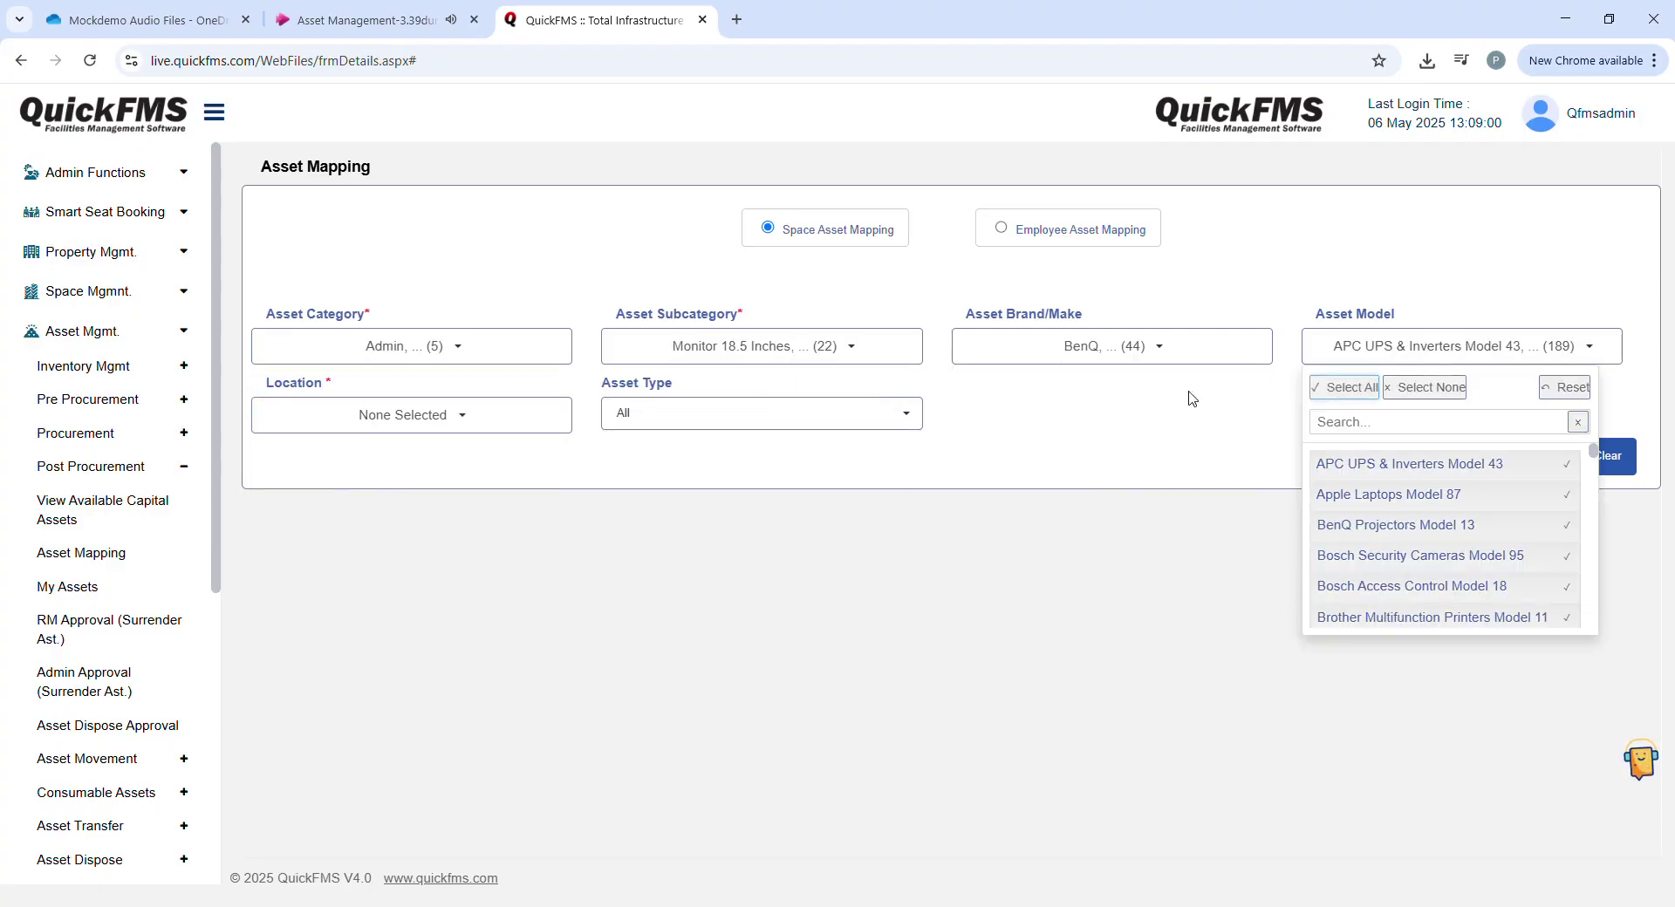
- Select all locations, keep the asset type at All, and search for the matching assets to review the list
click(407, 416)
click(295, 453)
click(697, 421)
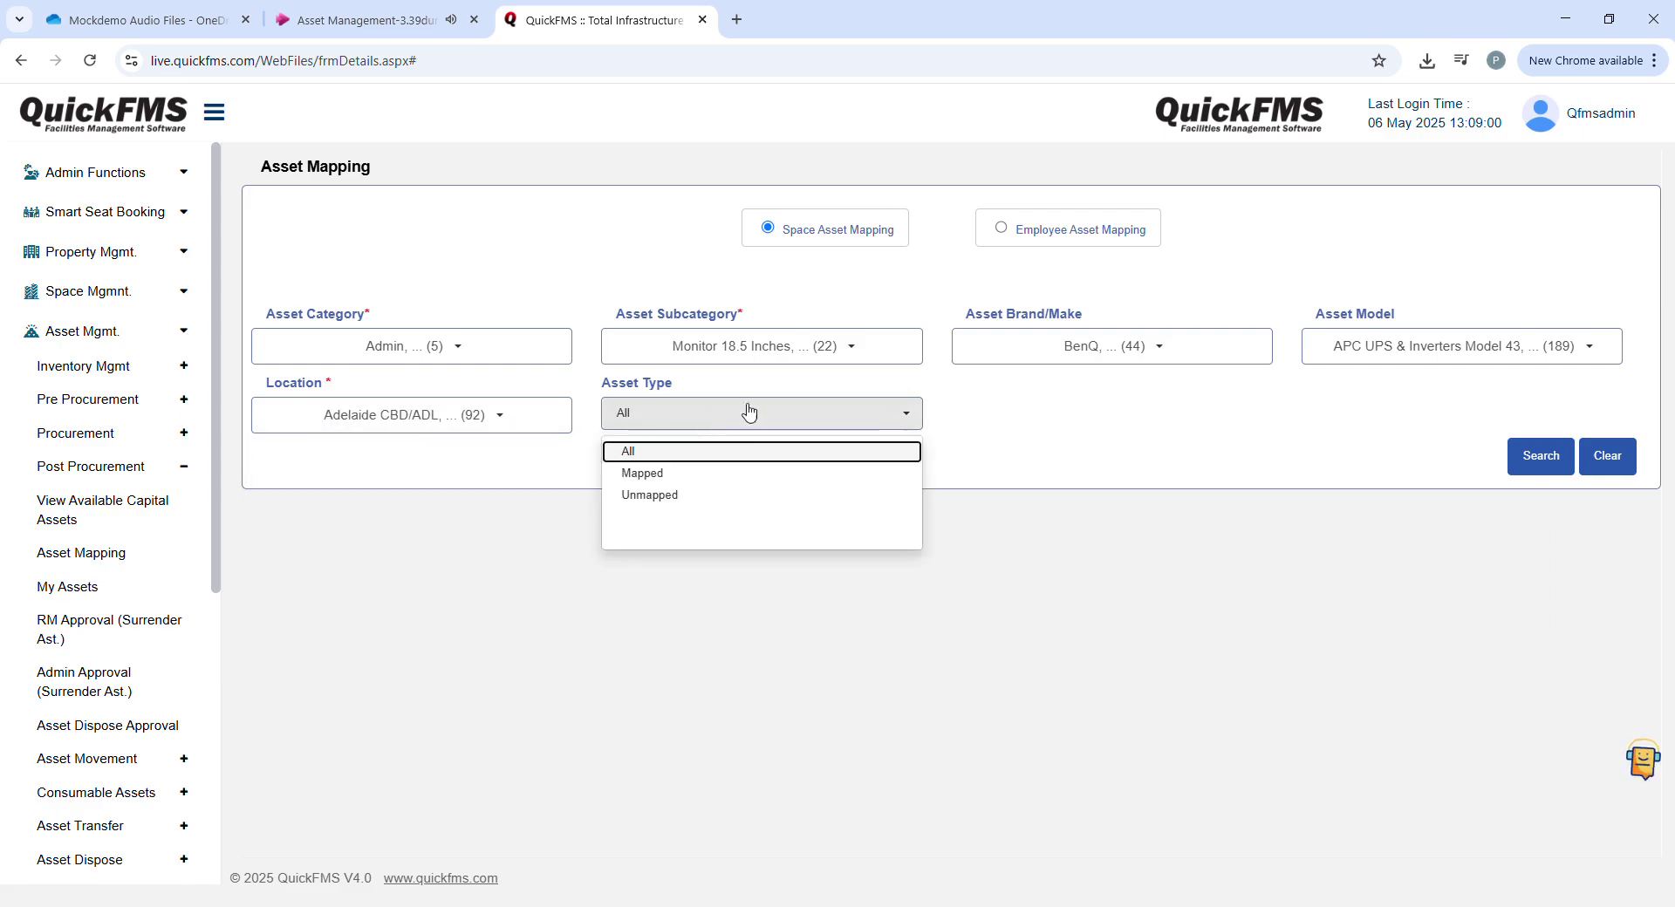
click(1114, 431)
click(1541, 456)
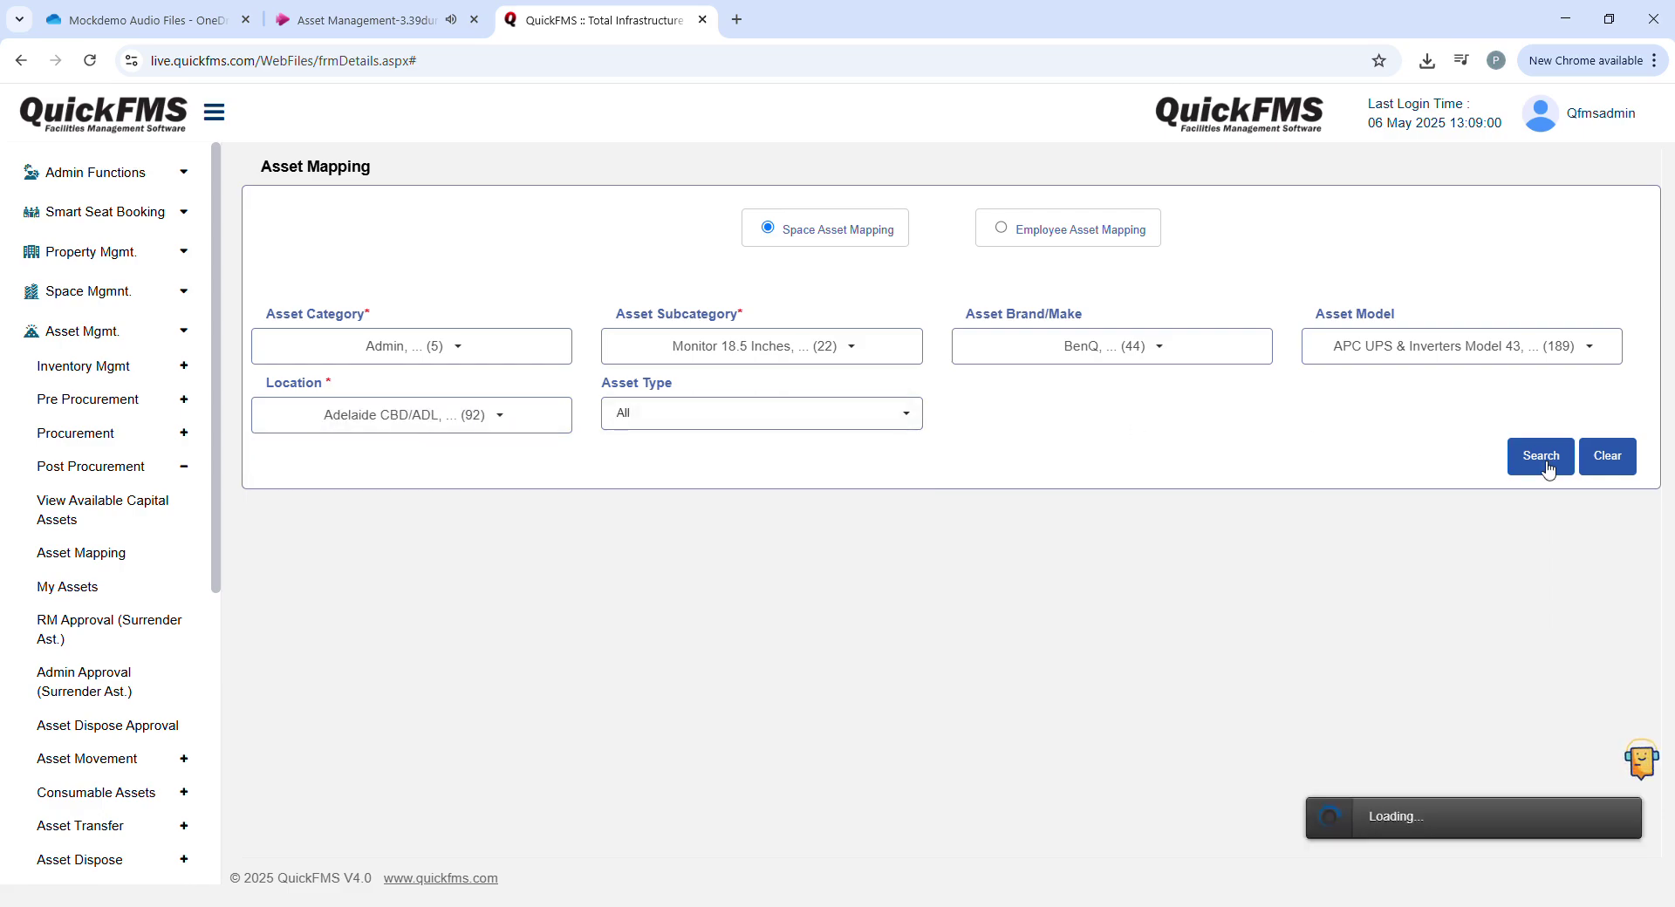
scroll(736, 657, down, 5)
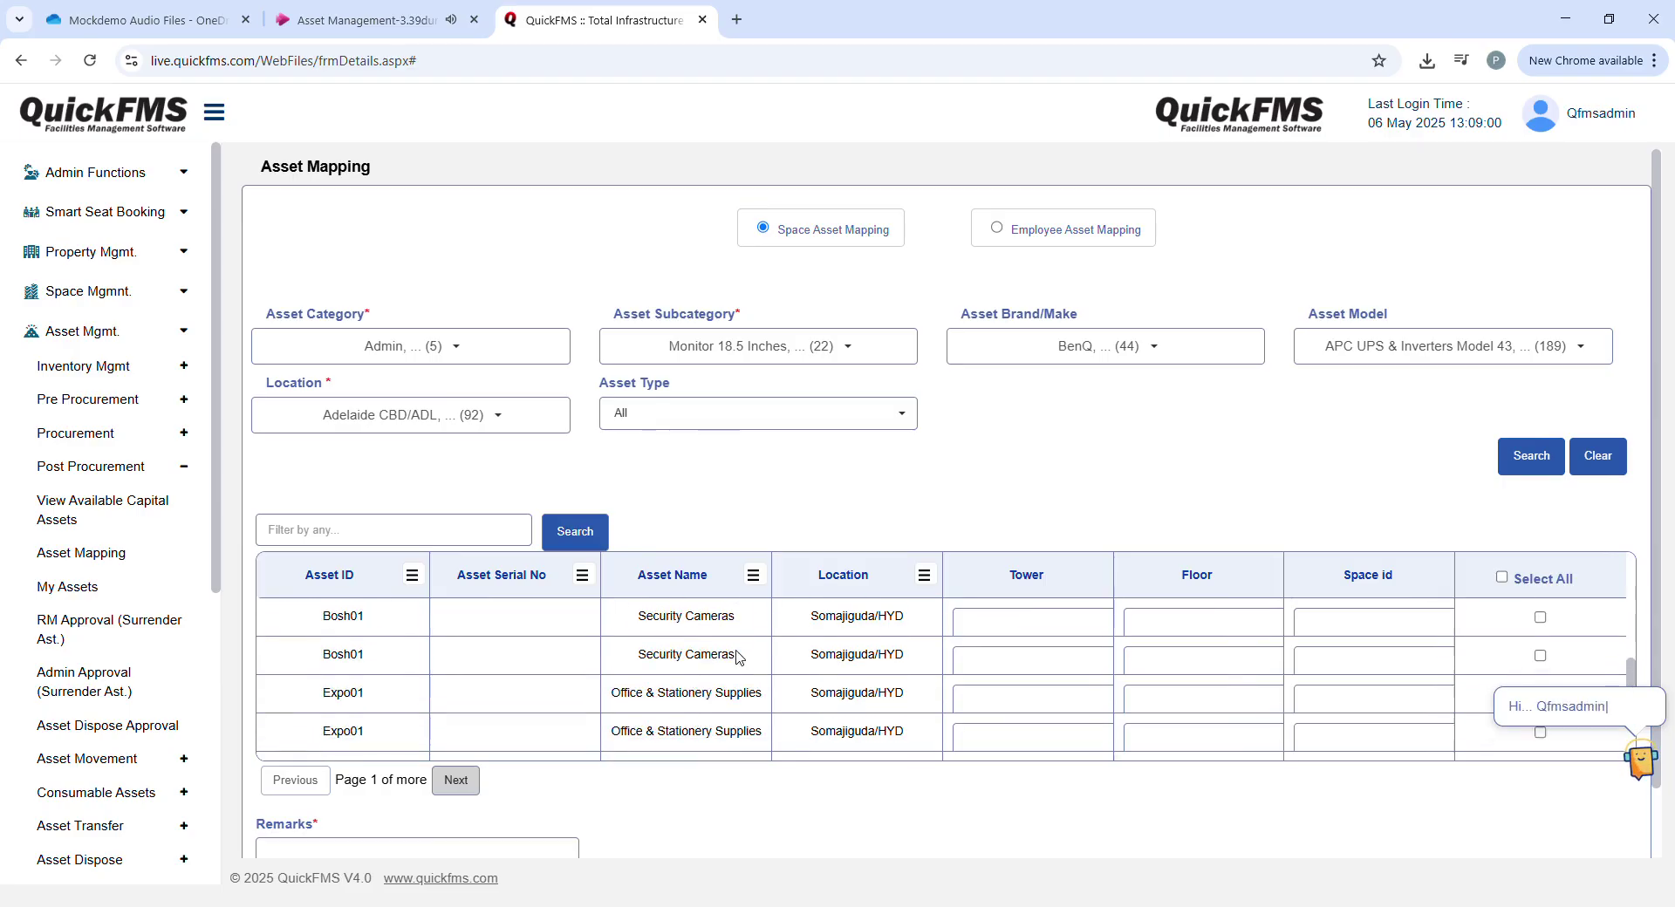
- Map the first Multifunction Printers asset to tower Lakeshore Towers, floor Parking, and space ABU/EHQ/PKG/HQ-682, and mark it for mapping
scroll(736, 657, up, 5)
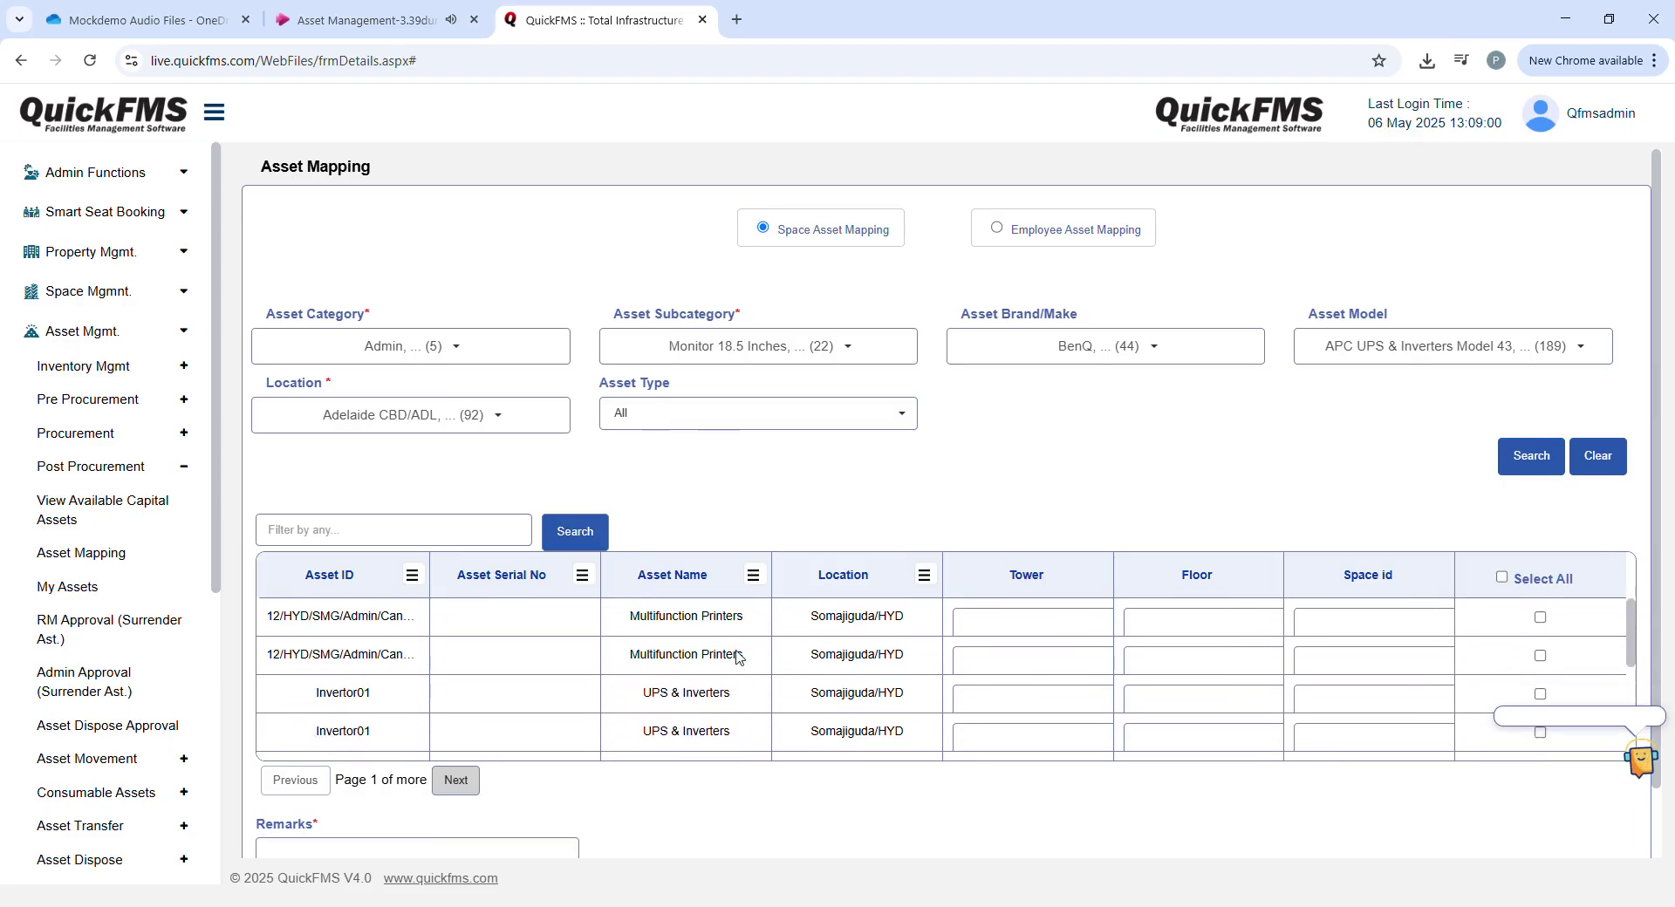
click(1018, 625)
click(1082, 741)
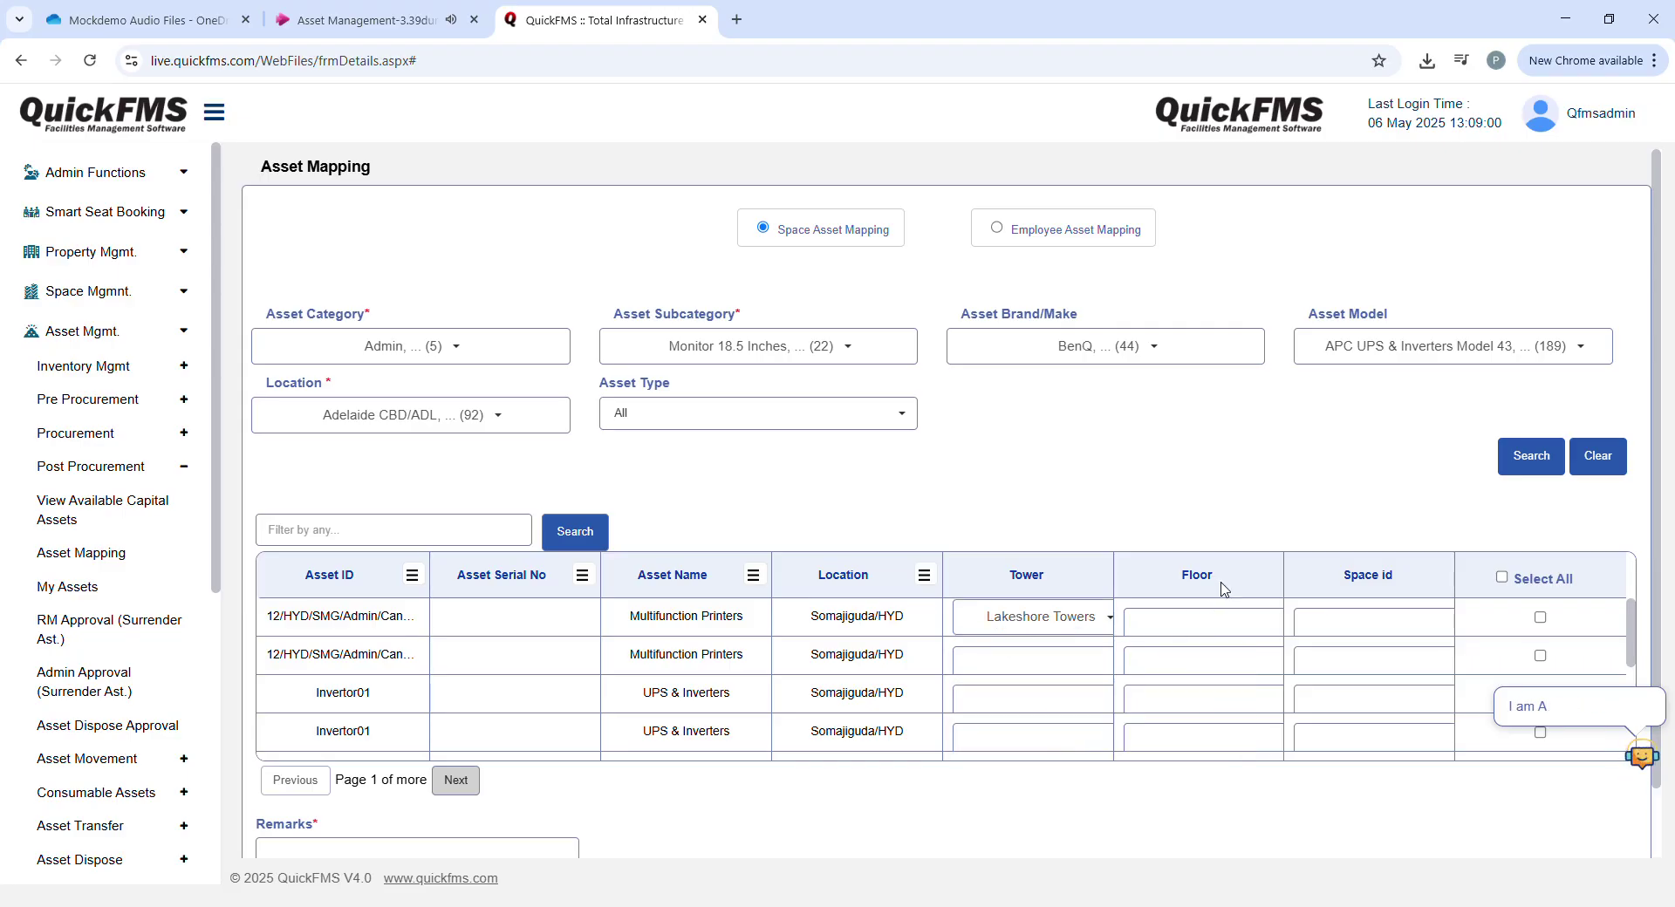
click(1191, 626)
click(1247, 741)
click(1360, 625)
click(1374, 741)
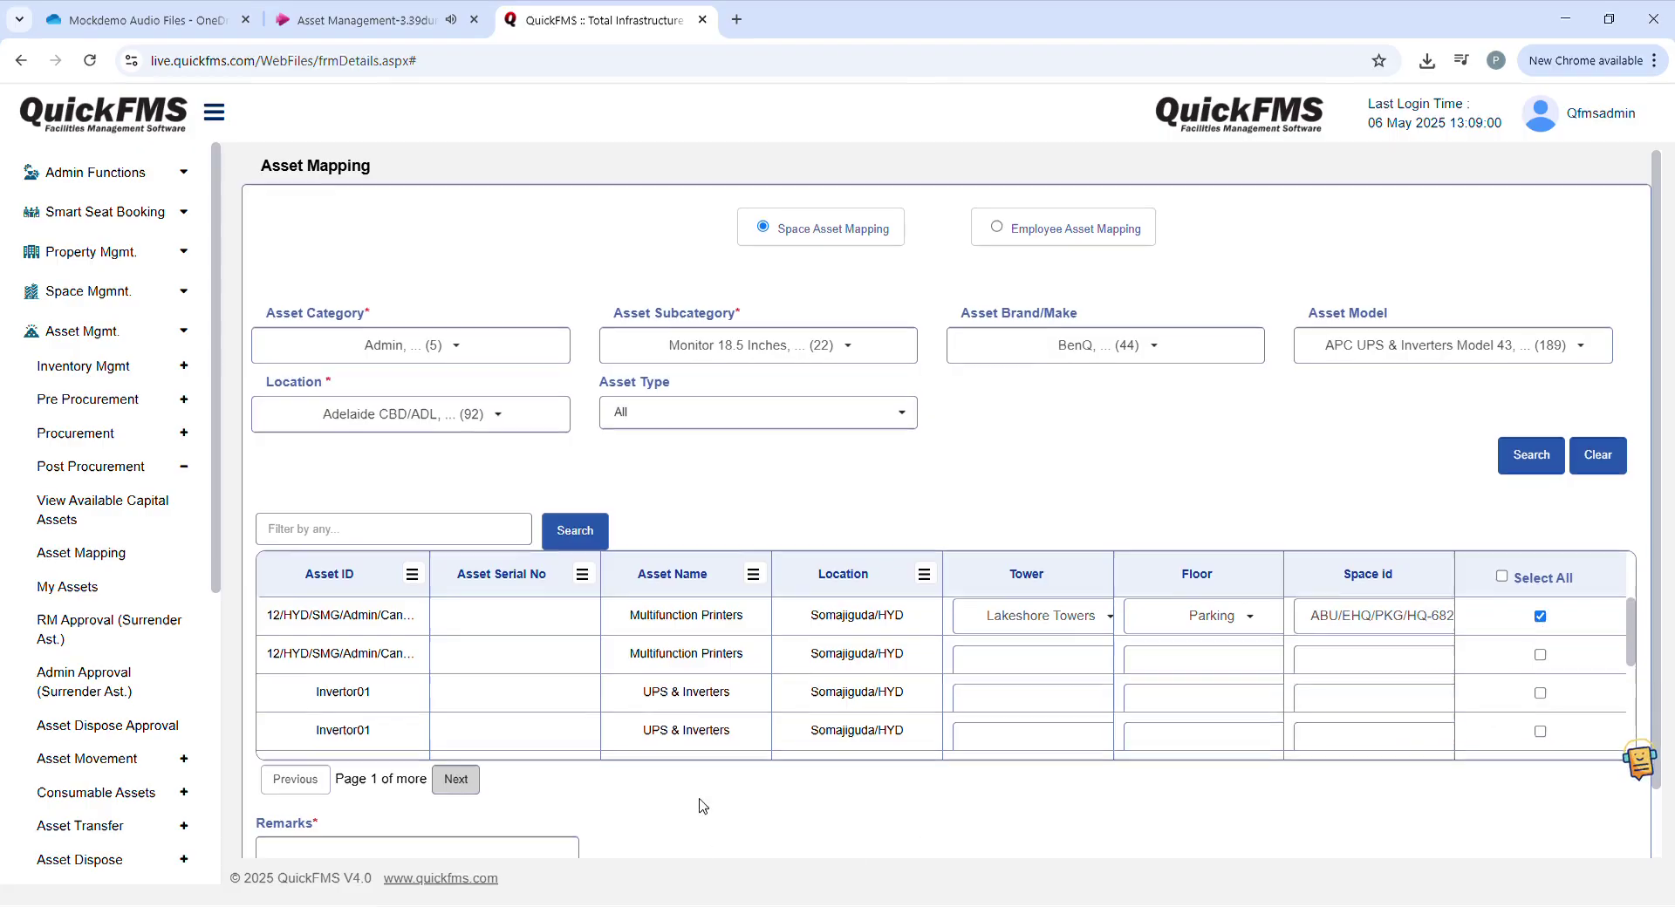
- Enter the remark "Approve" and submit the asset mapping
scroll(610, 807, down, 1)
click(458, 798)
text(Approve)
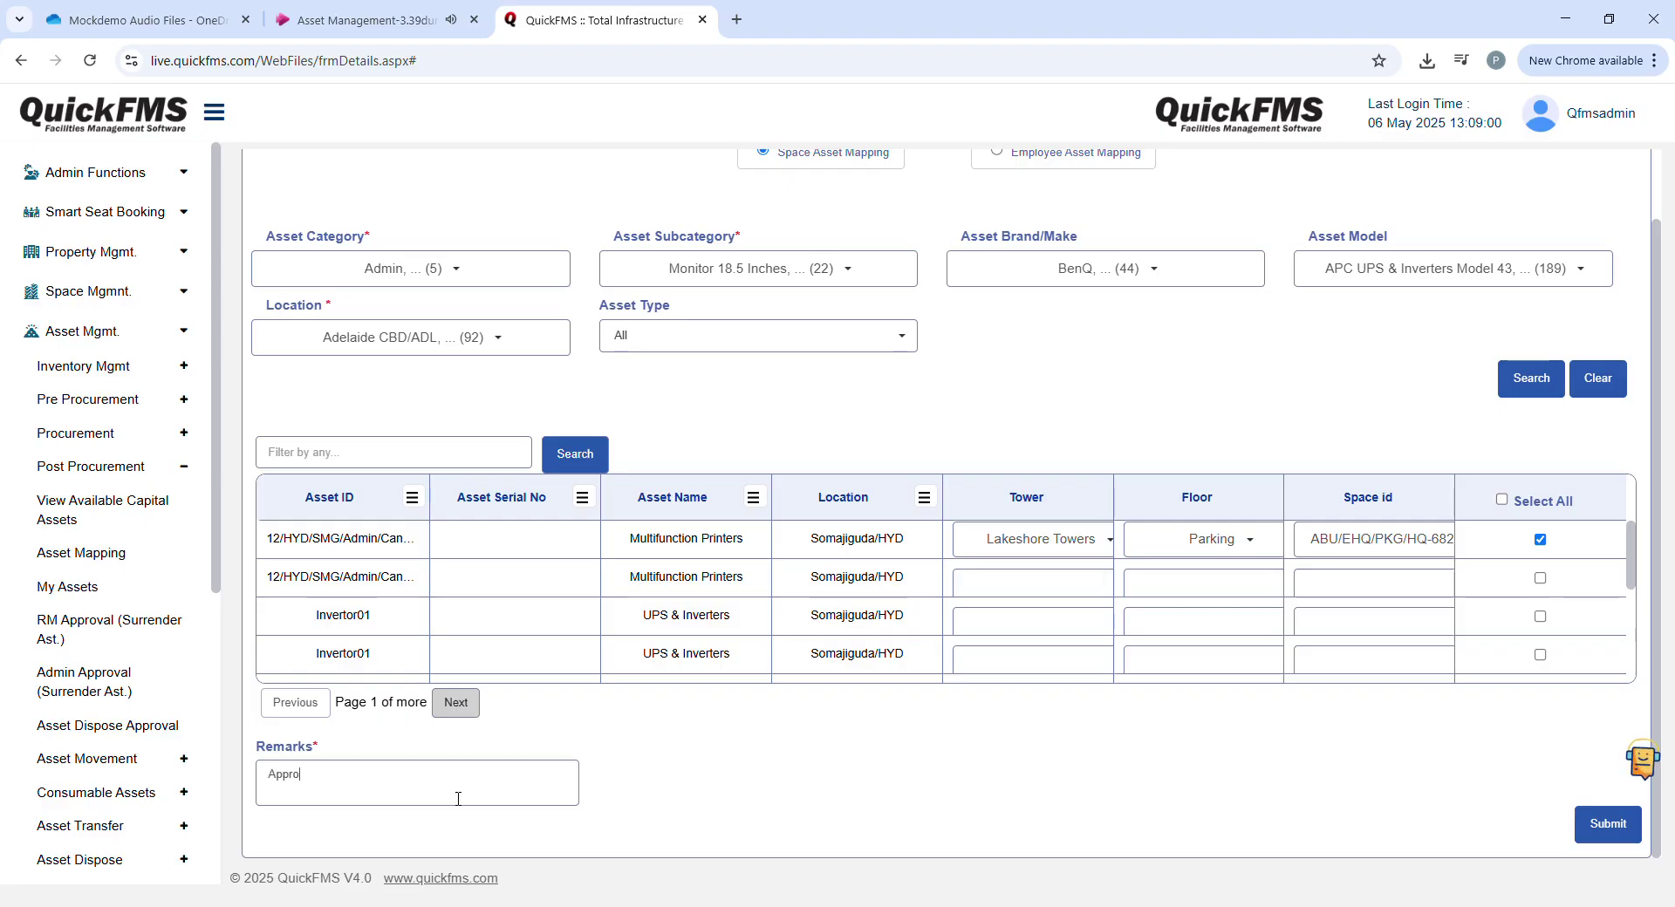
click(1607, 824)
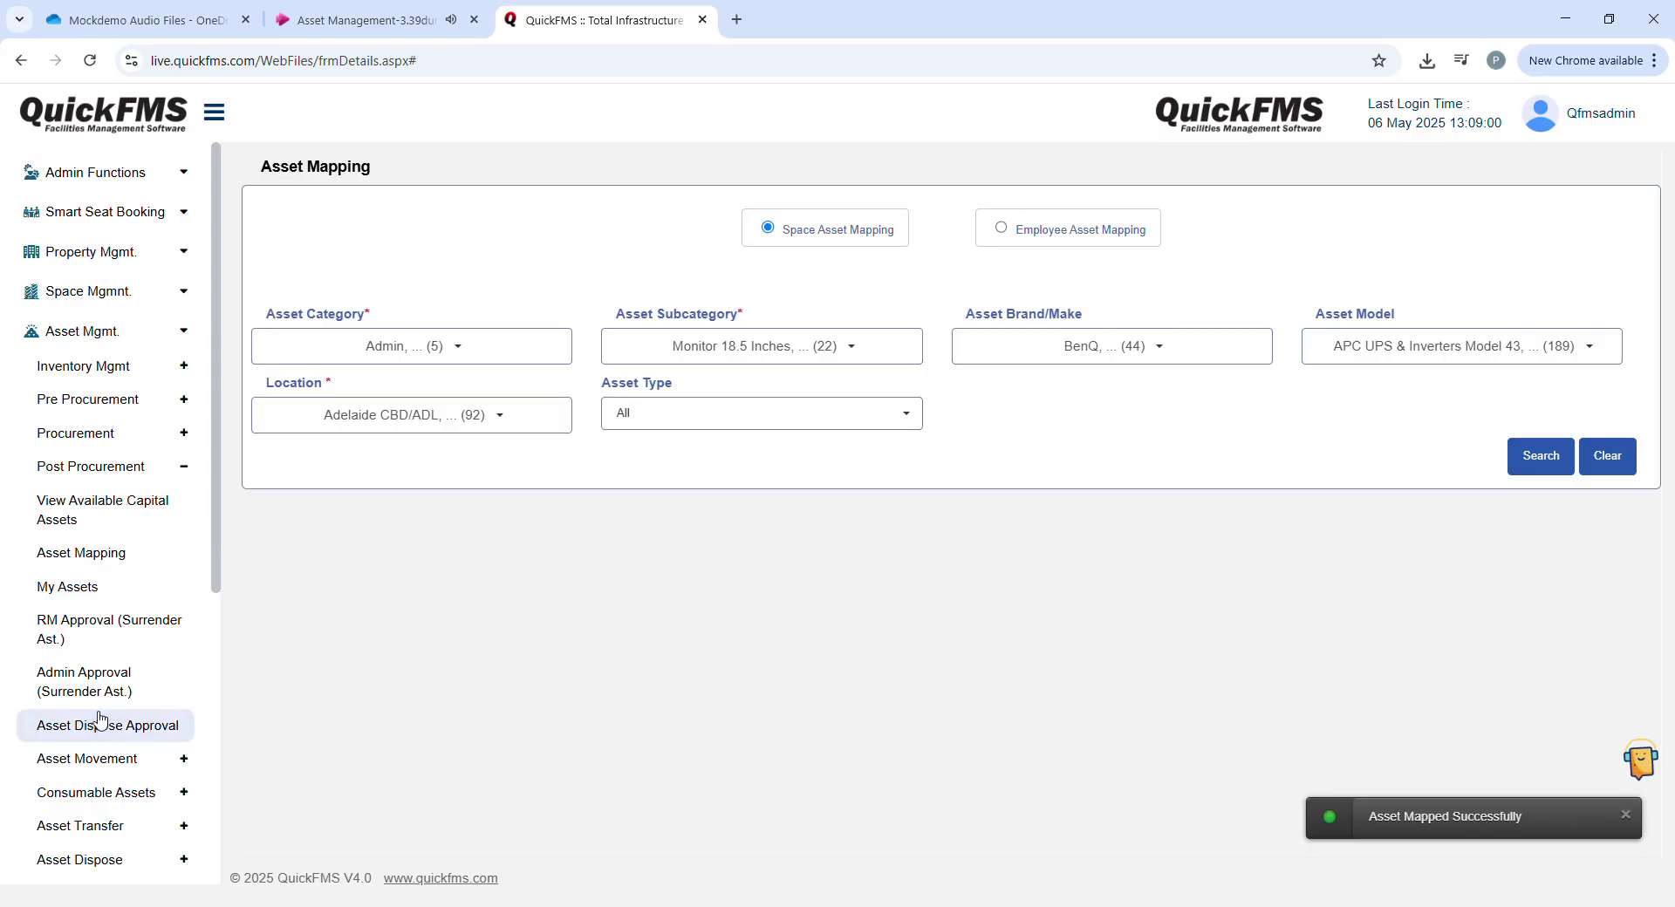
- In My Assets, surrender asset 169 with surrendered date 04/25/2025 and an approval remark as the requestor remarks
click(108, 598)
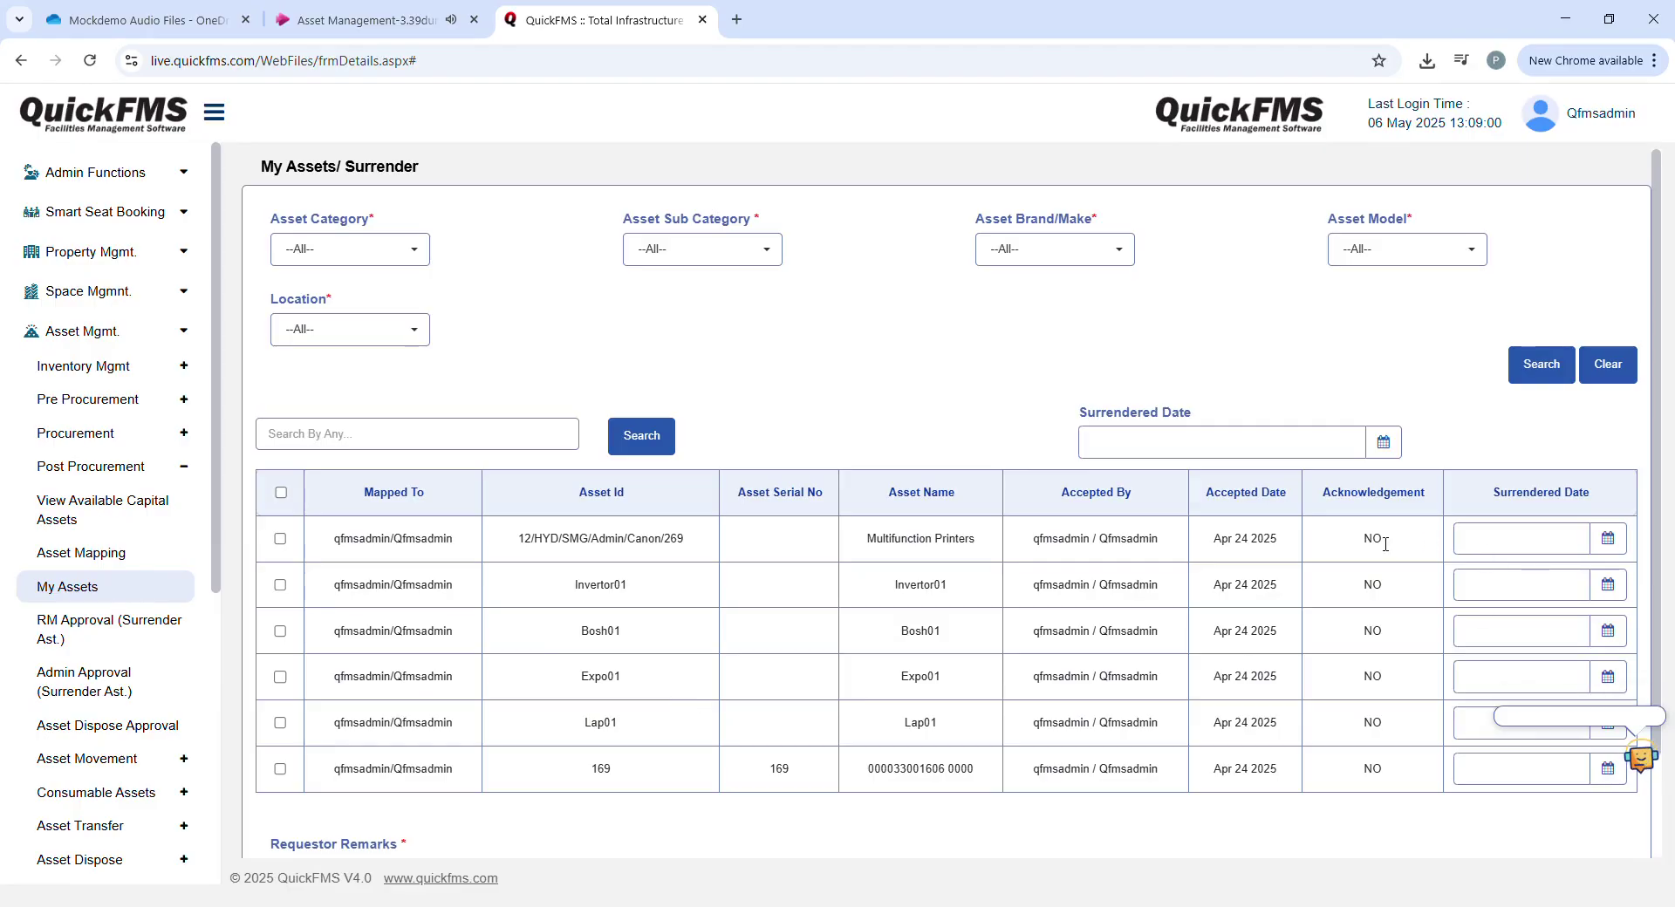
scroll(1413, 627, down, 2)
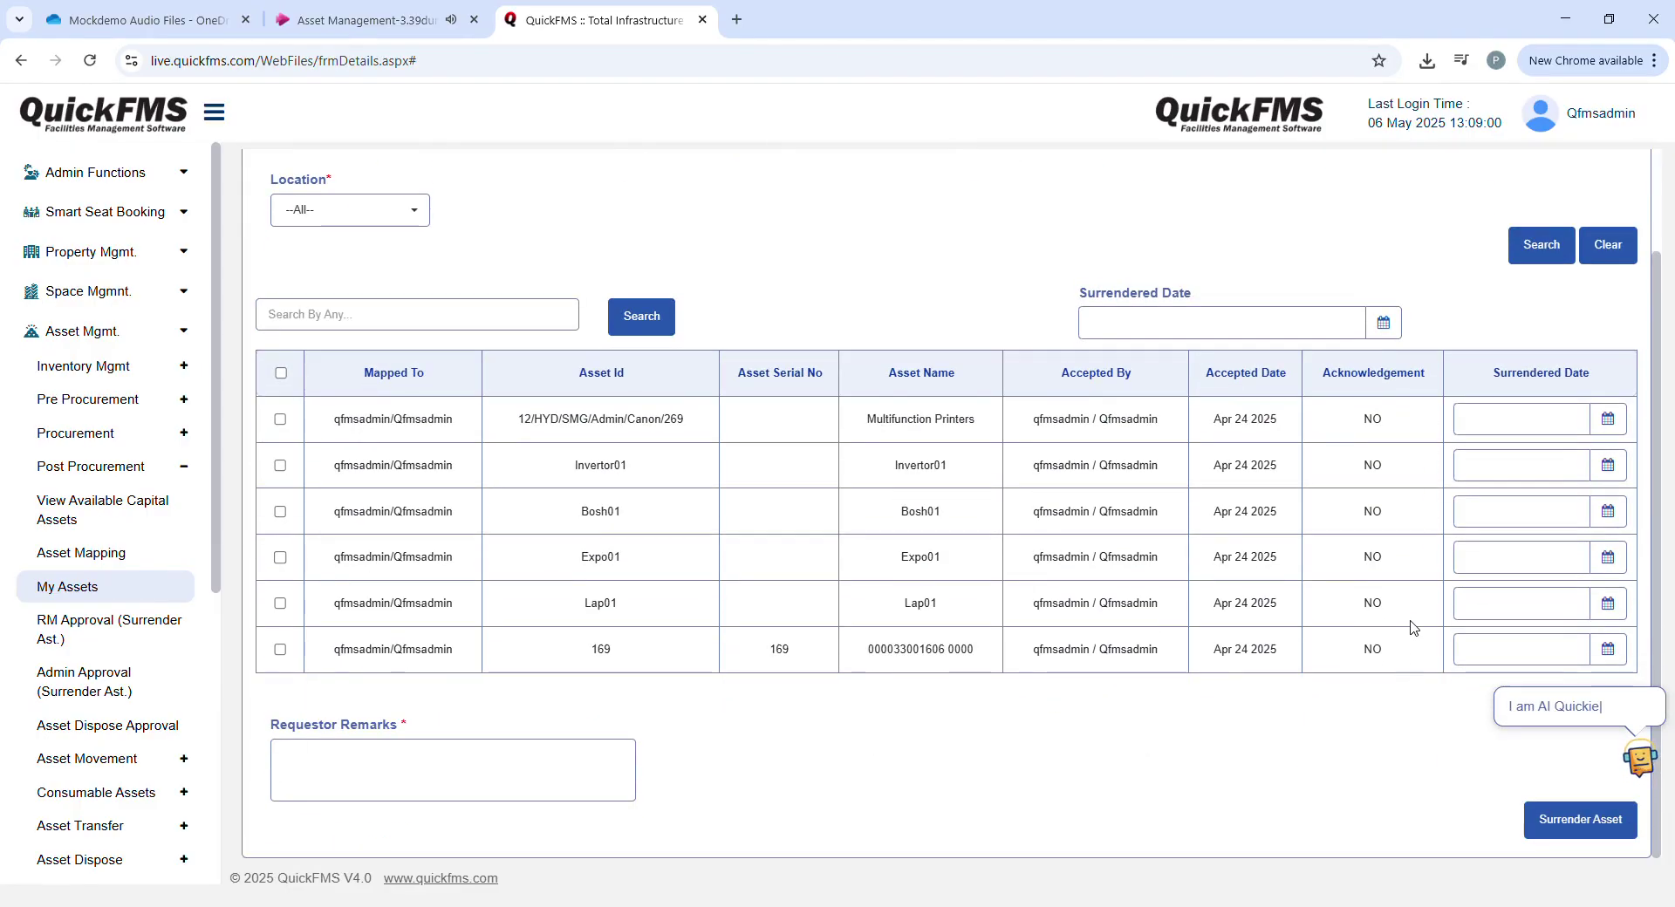
click(280, 649)
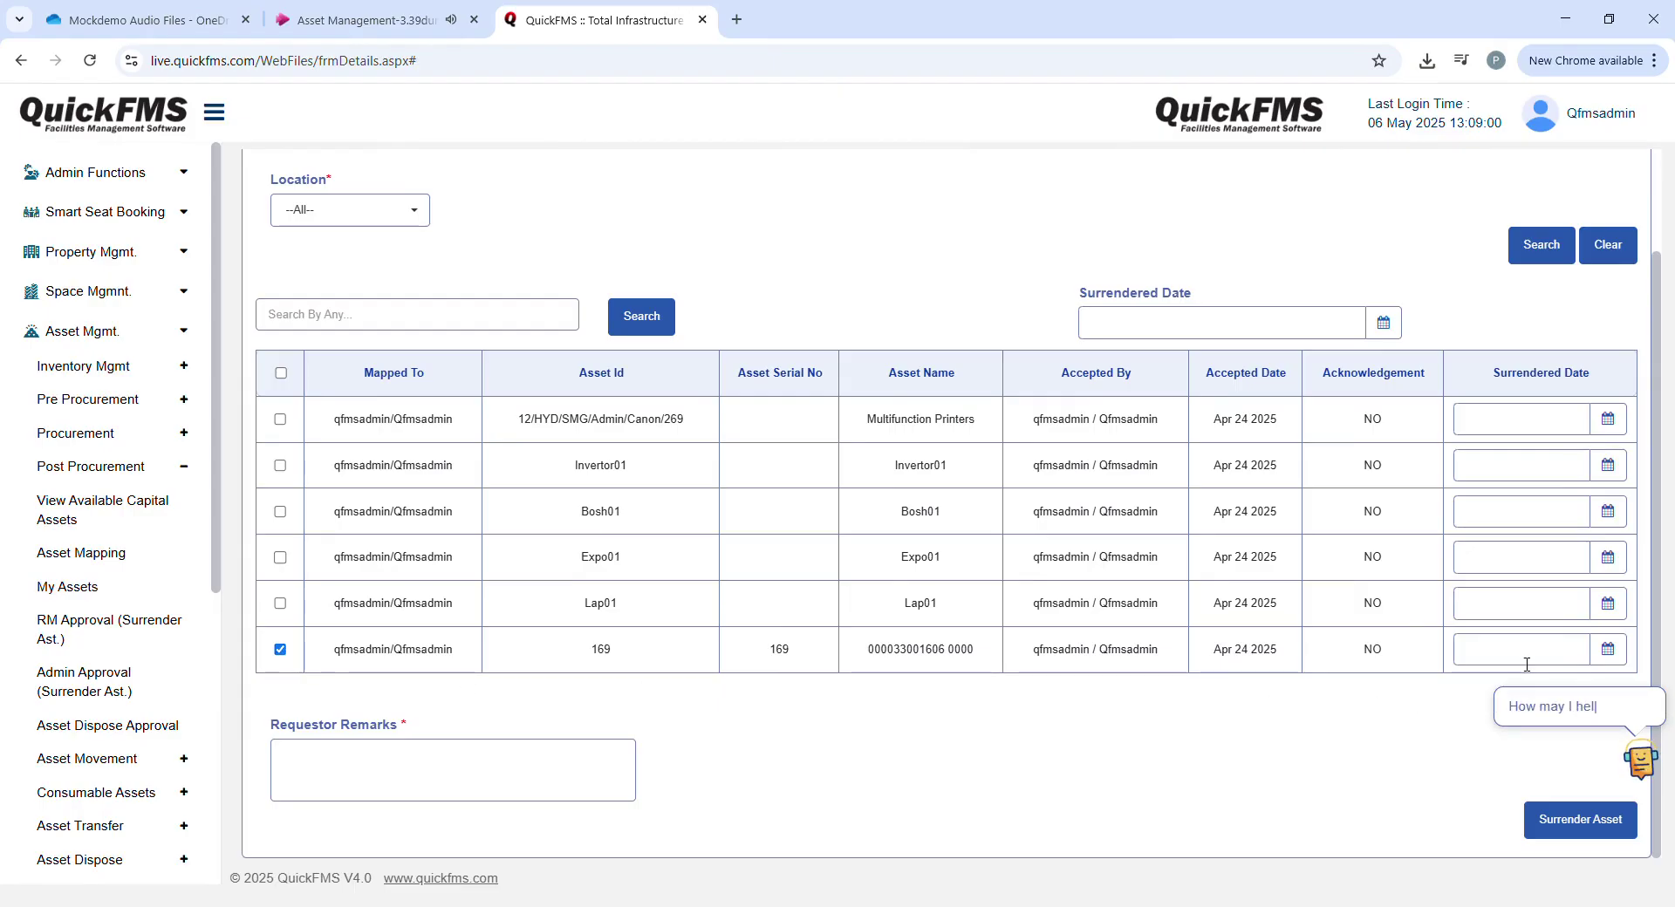
click(1551, 703)
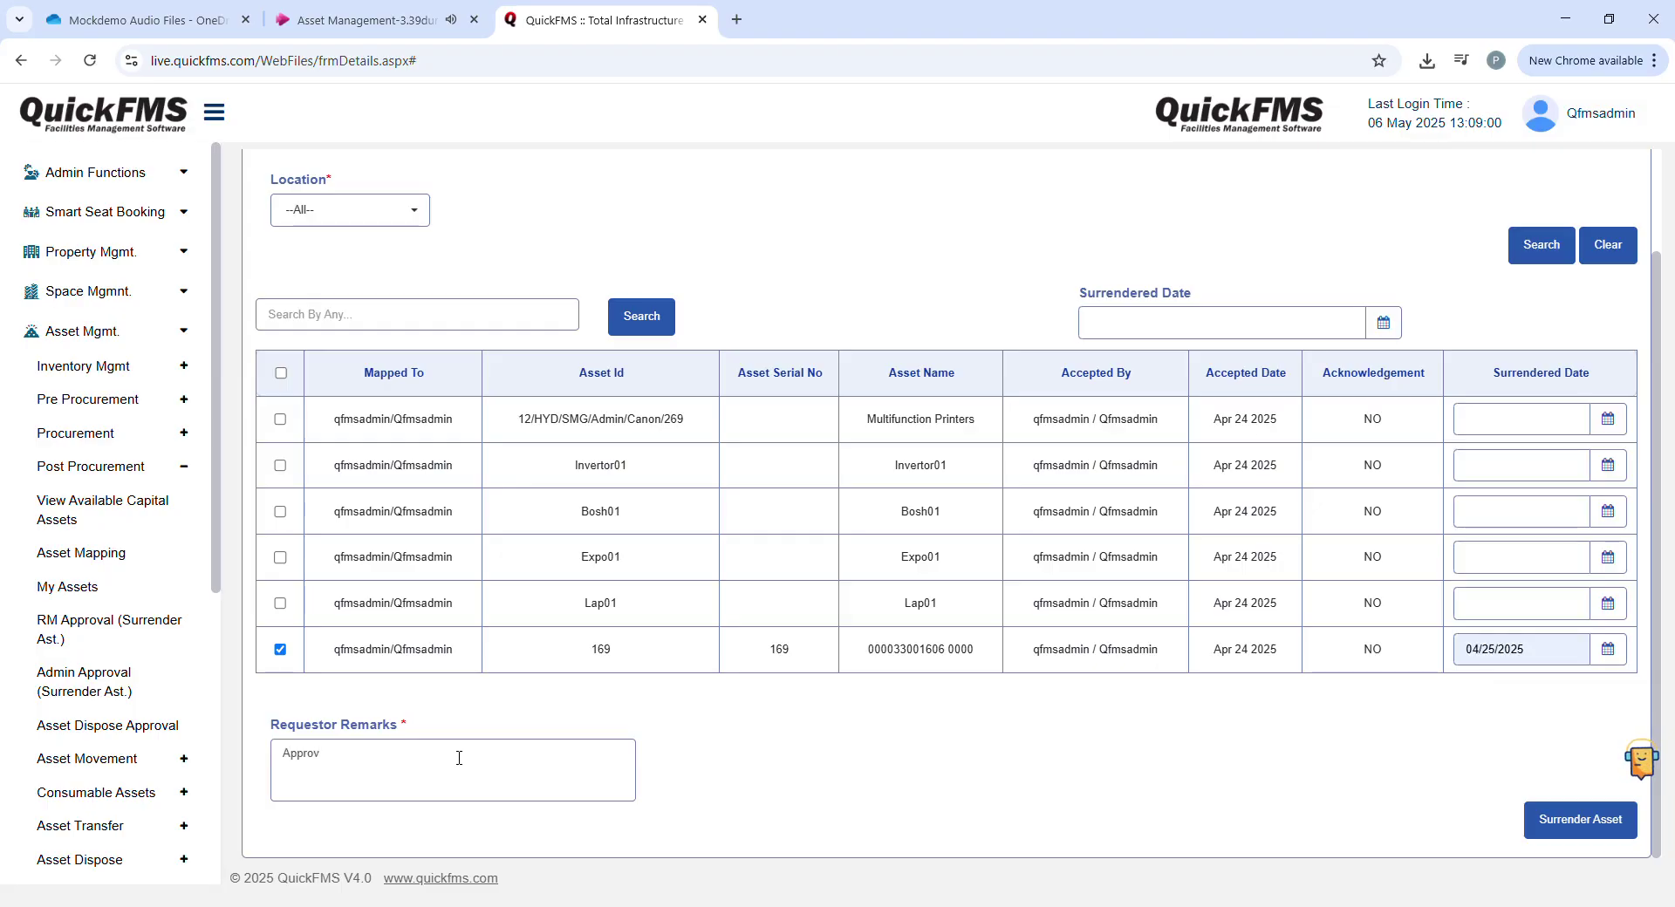
click(1581, 829)
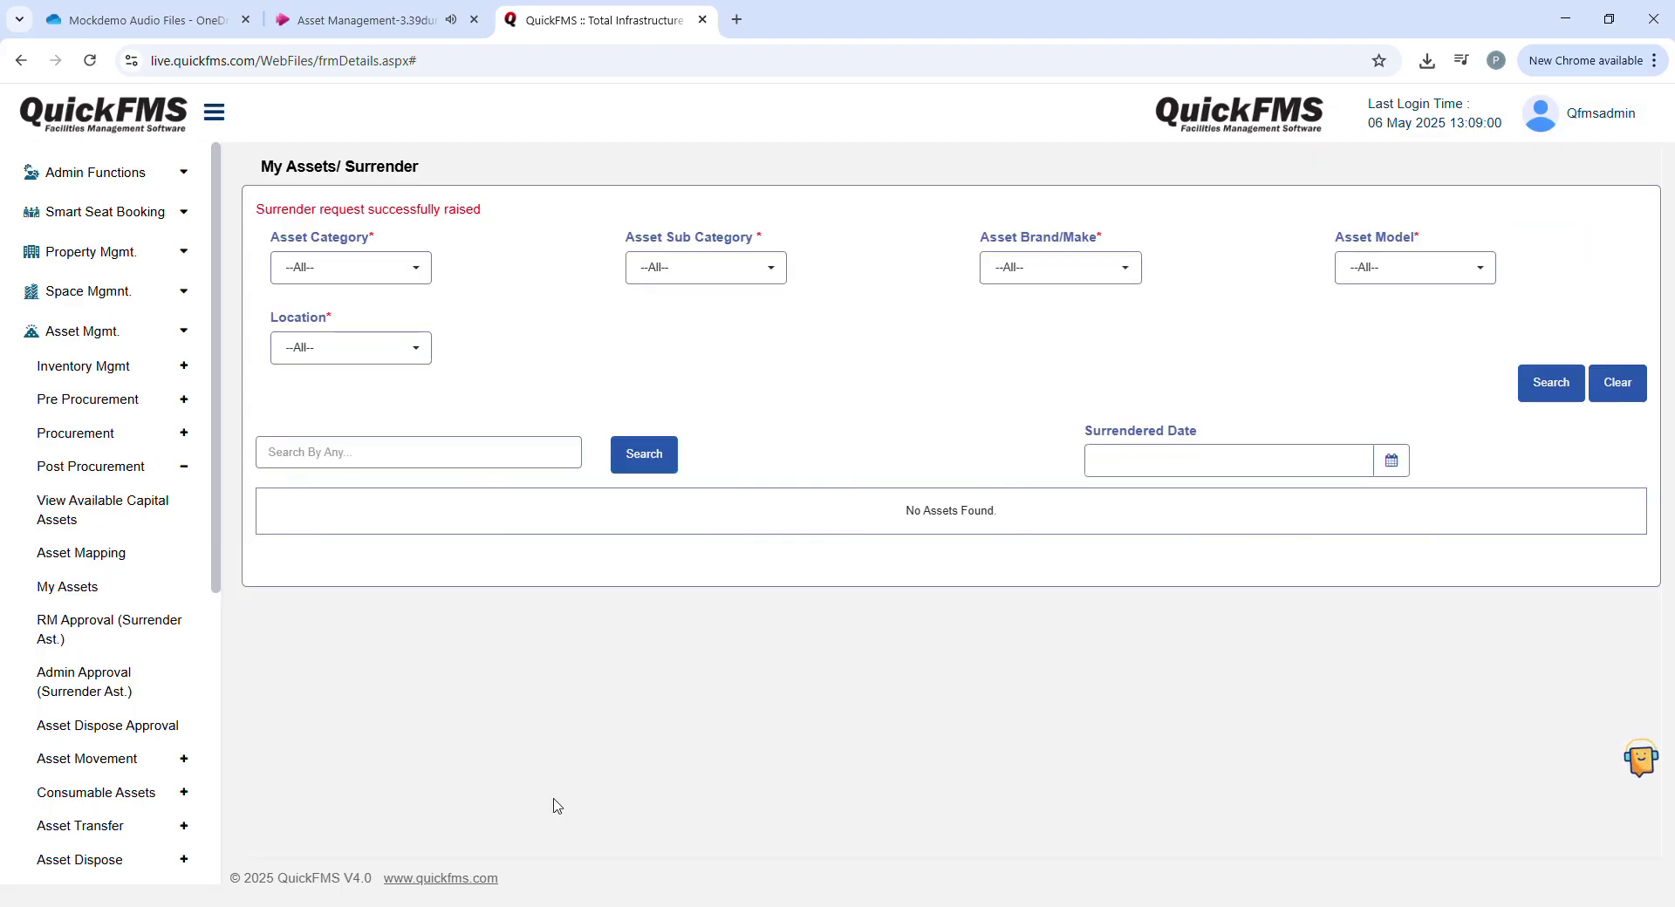
- Open Asset Dispose Approval and select the disposal requisition for the TP-Link router at Indiranagar
click(93, 735)
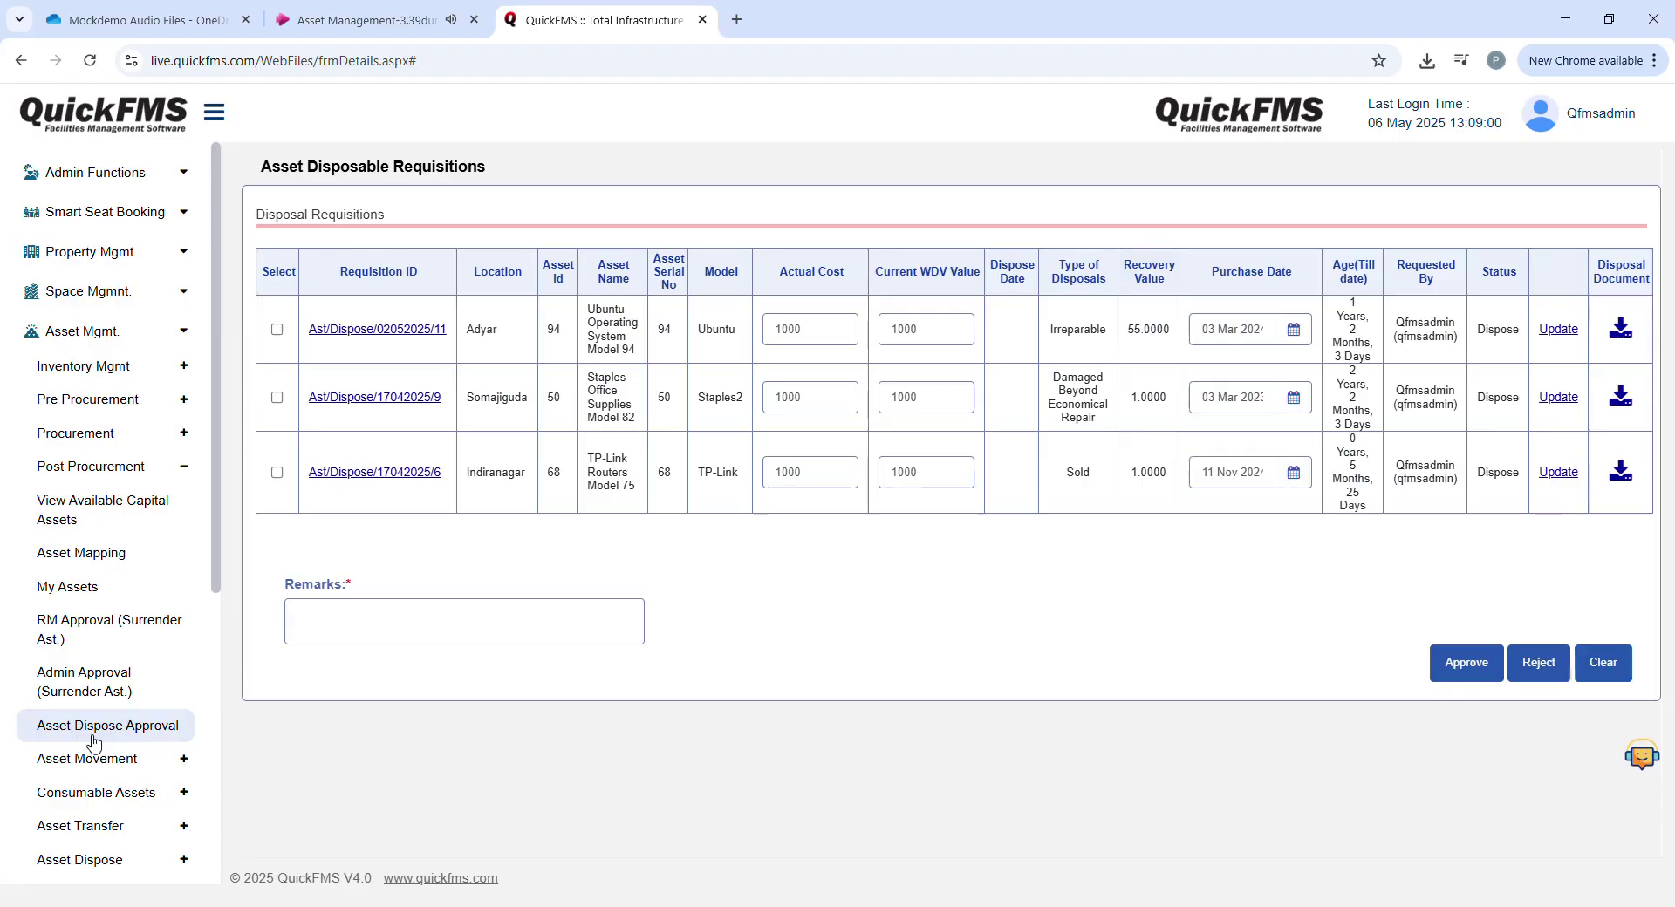
click(277, 474)
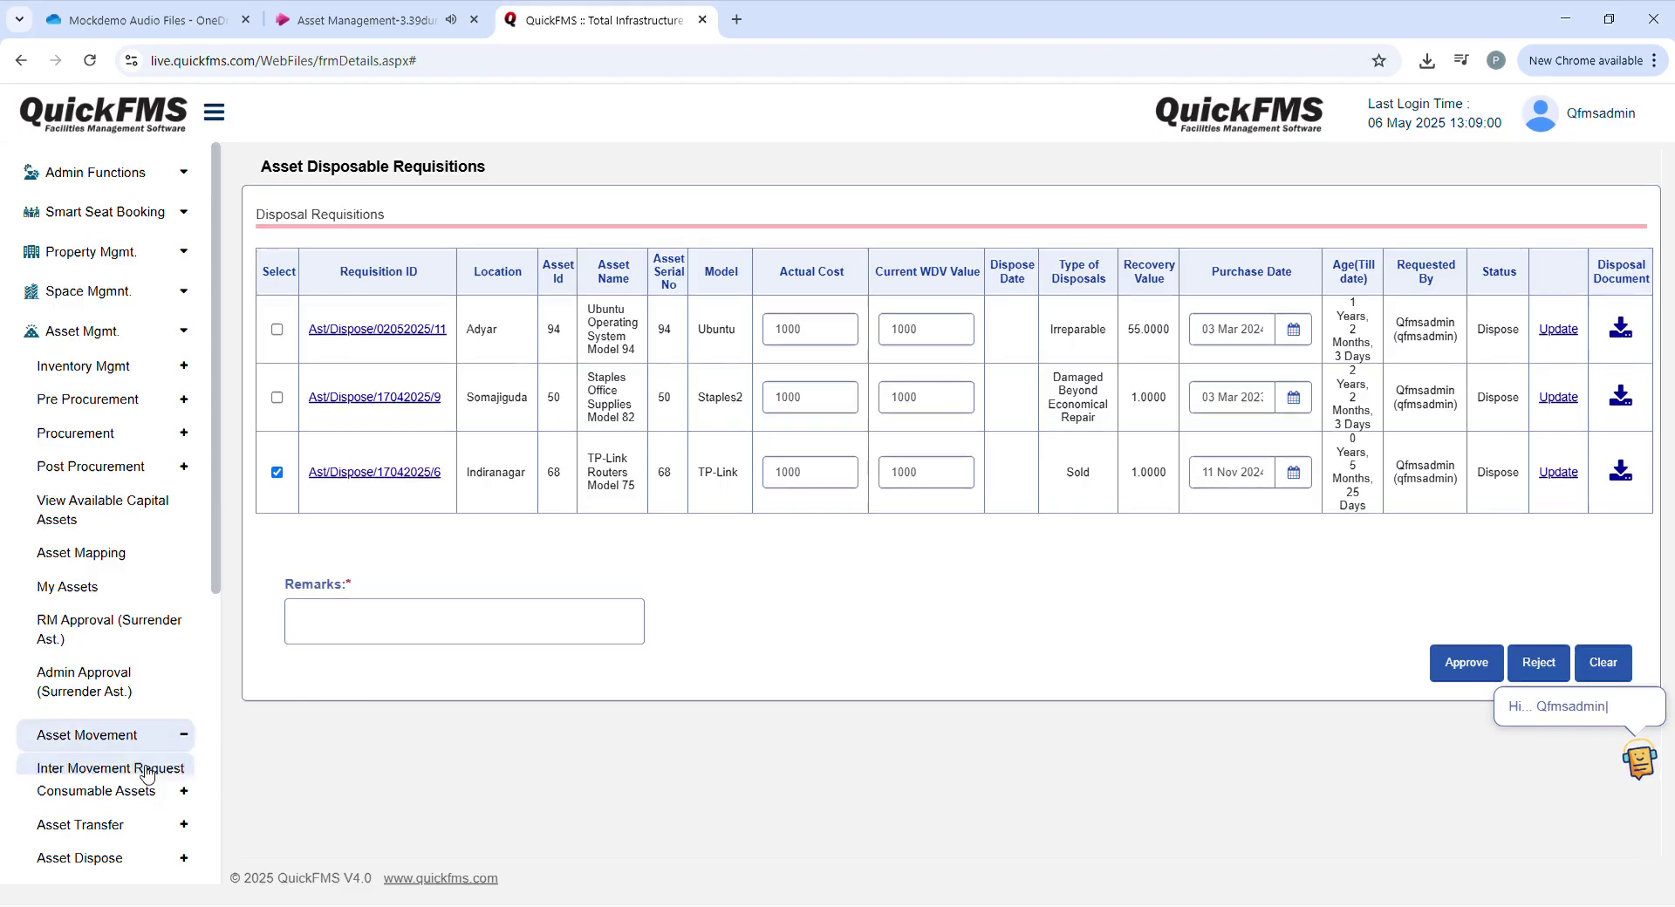
- Open Inter Movement Request under Asset Movement and select all asset categories and all asset subcategories
click(91, 759)
click(131, 538)
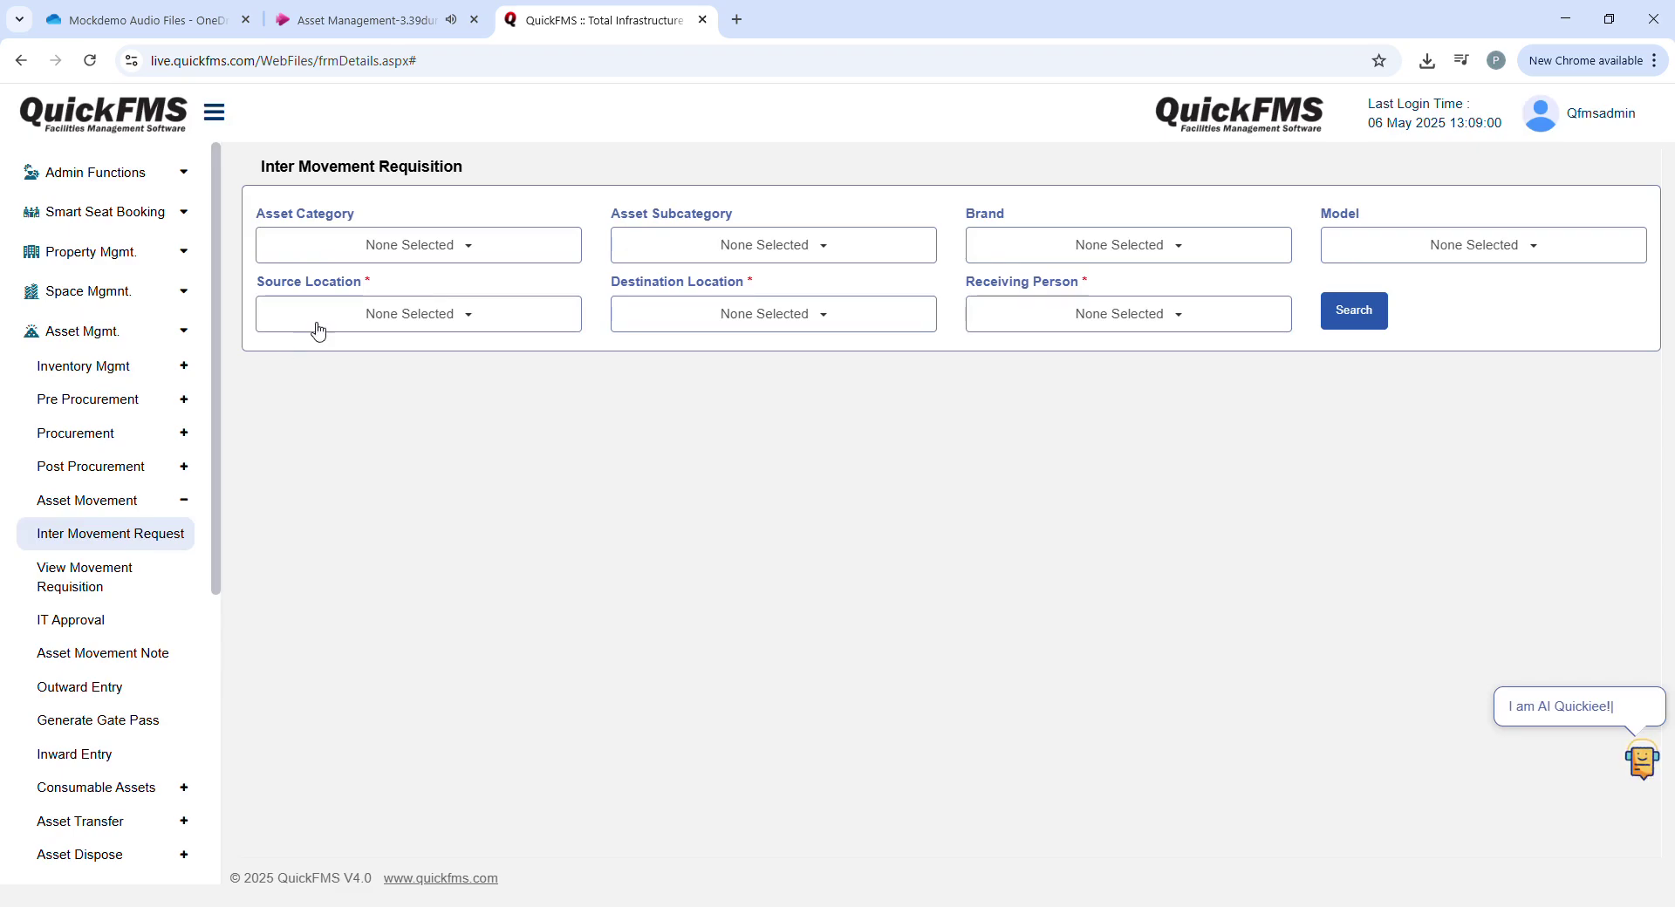
click(466, 253)
click(300, 286)
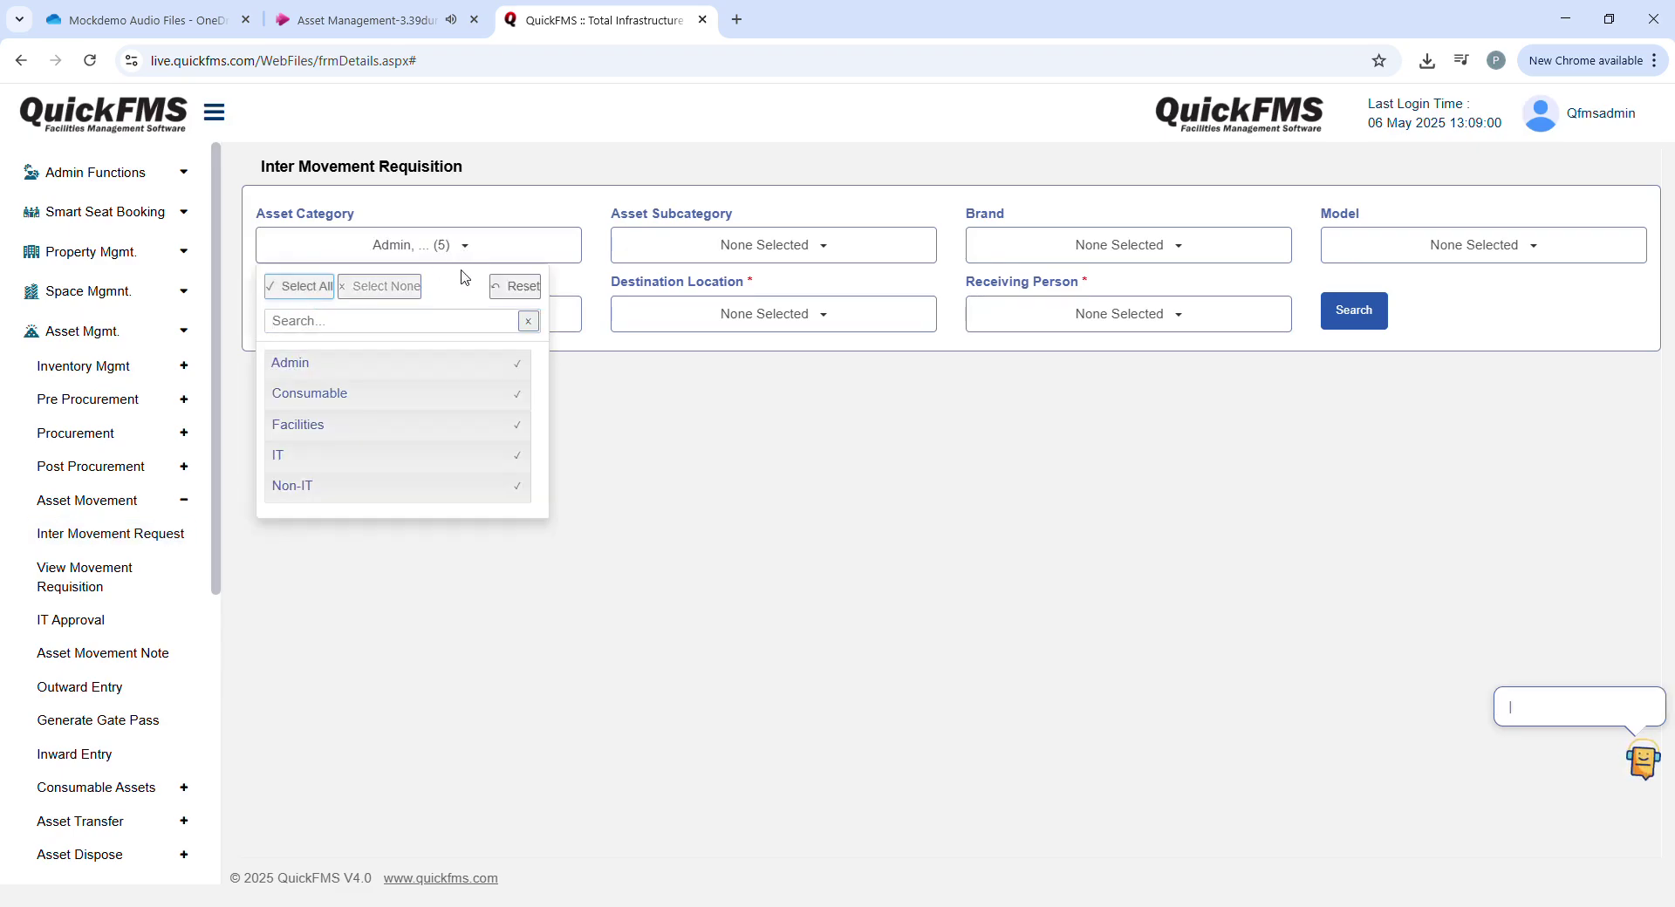
click(885, 253)
click(652, 287)
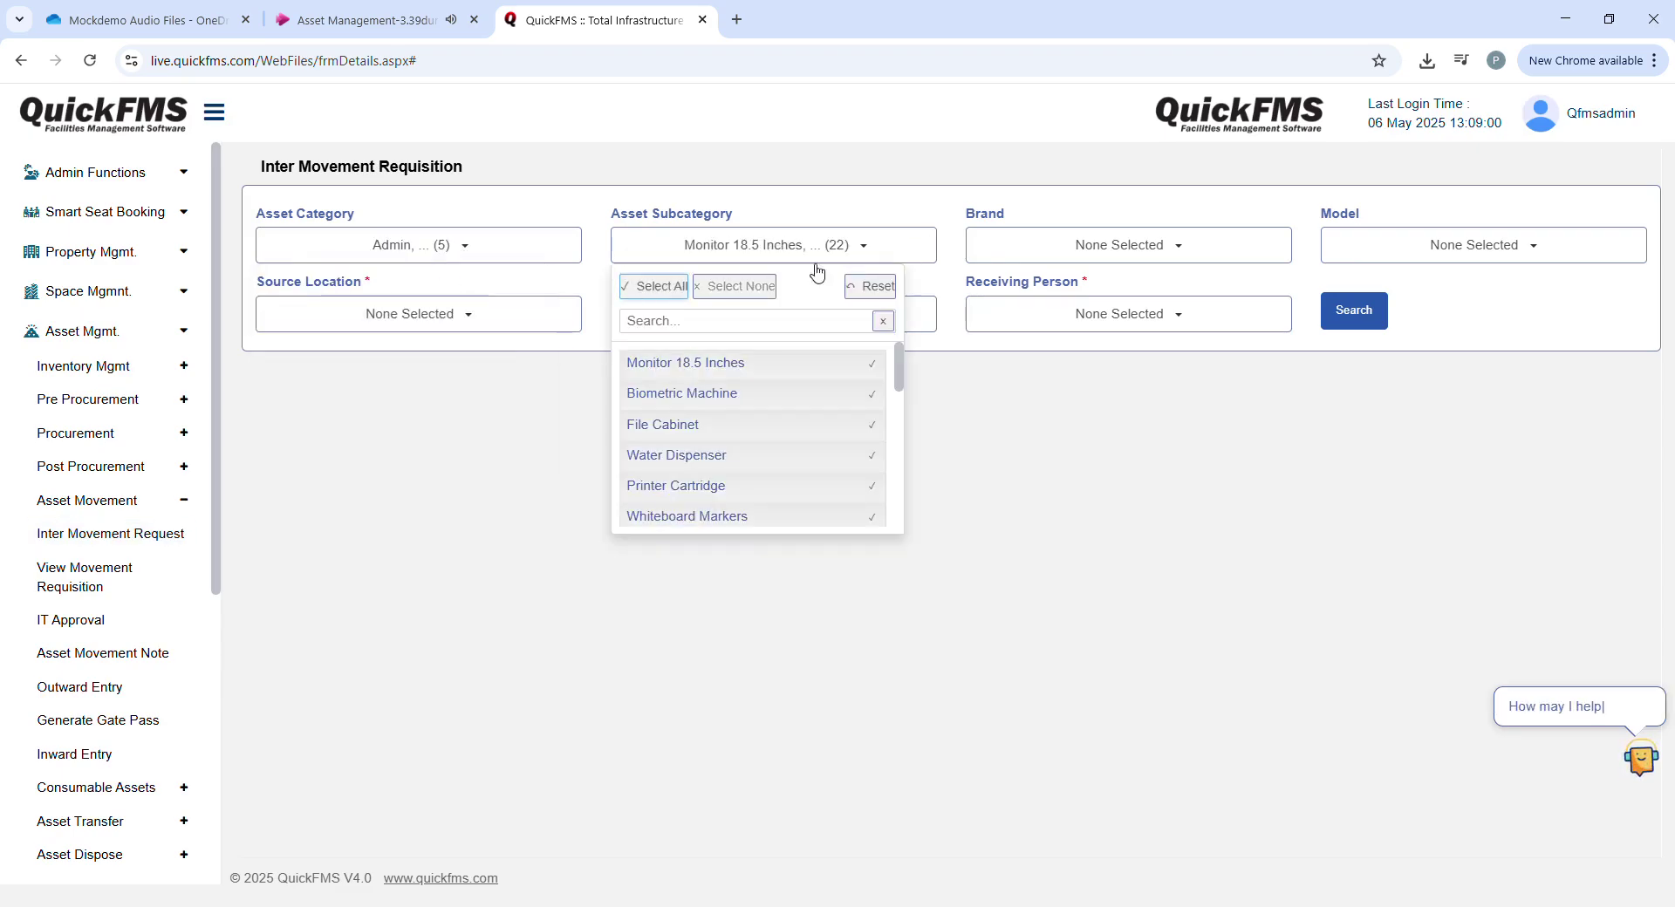
- Select all brands and all models for the inter movement requisition
click(1129, 248)
click(1026, 288)
click(1350, 248)
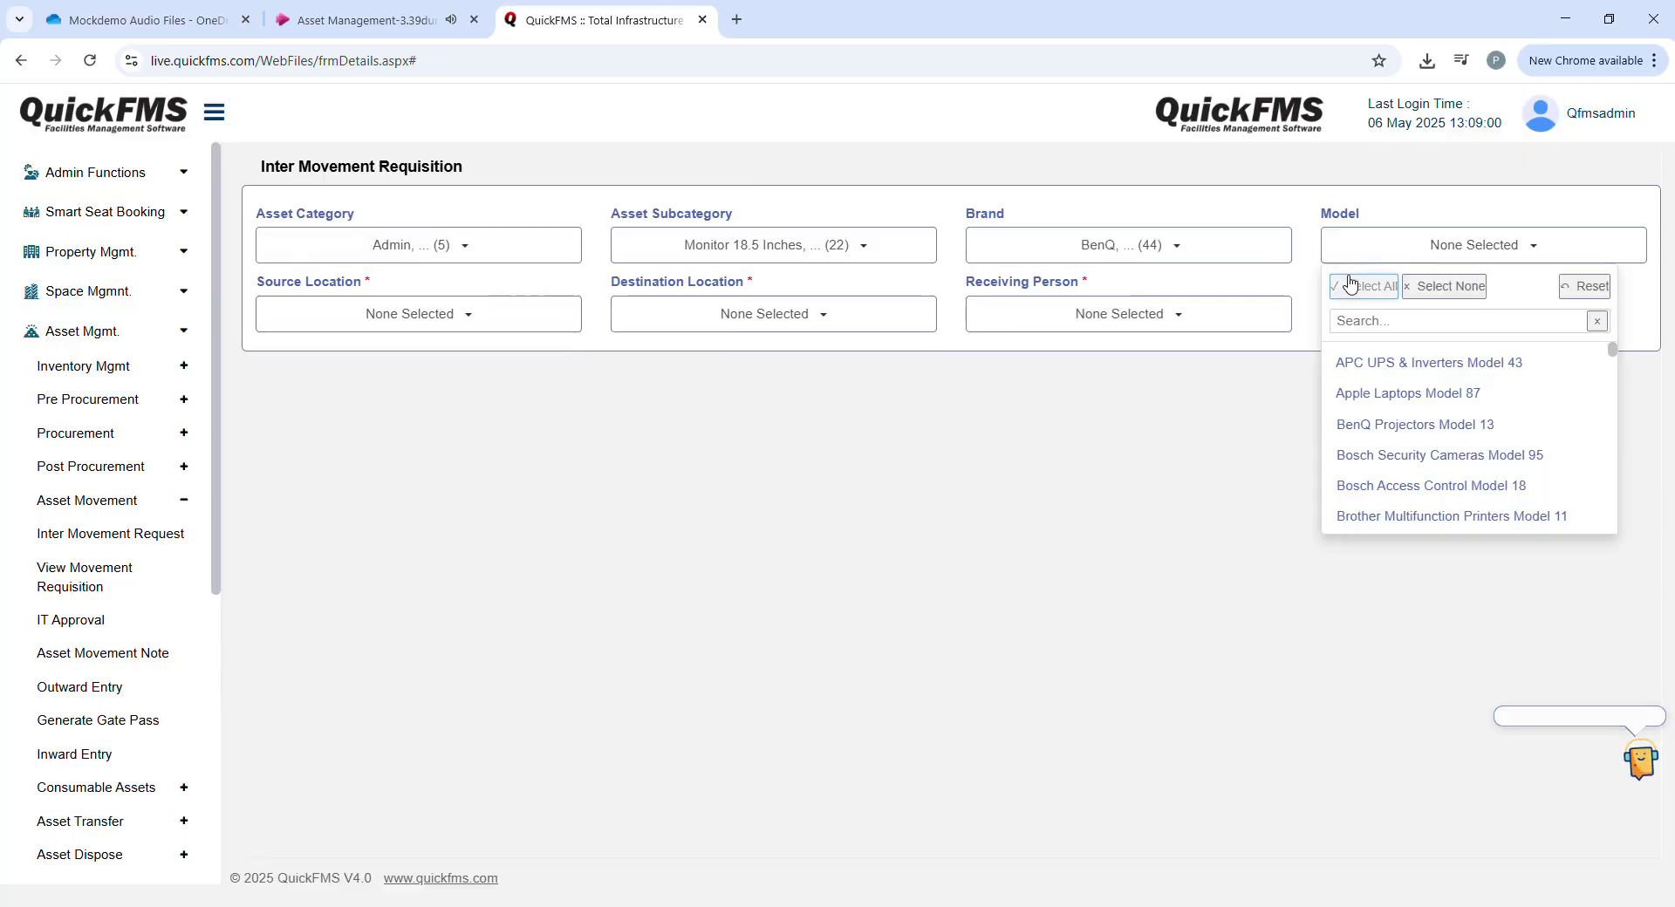
click(1356, 290)
- Set the source location to Somajiguda( SMG) and the destination location to Hitechcity/HYD
click(449, 323)
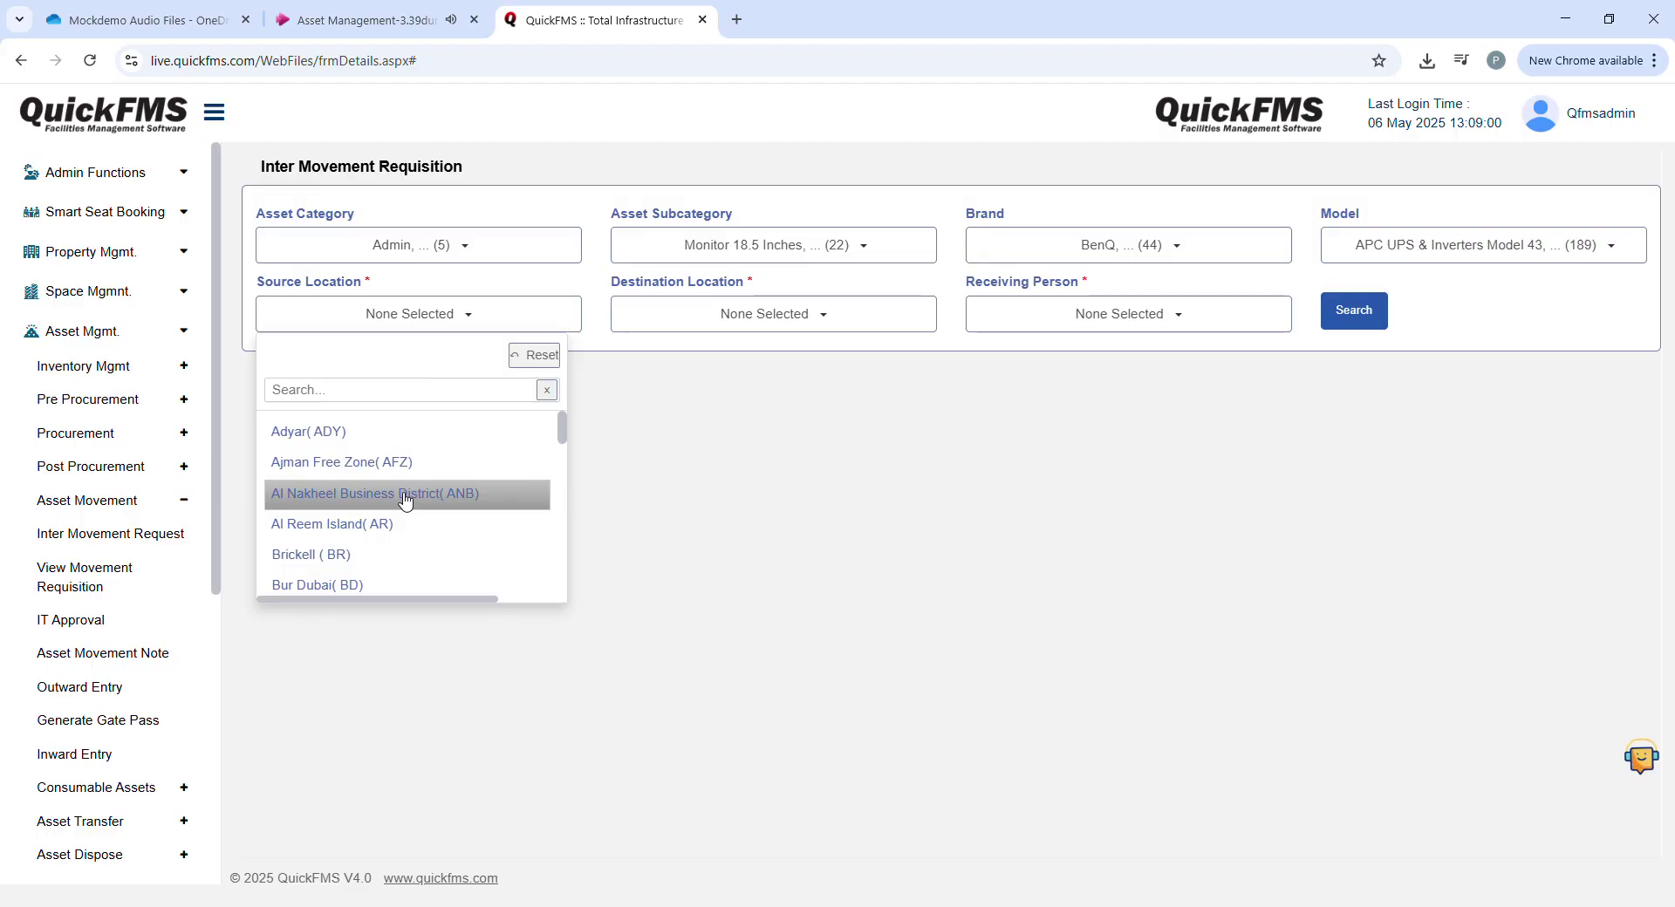
click(433, 397)
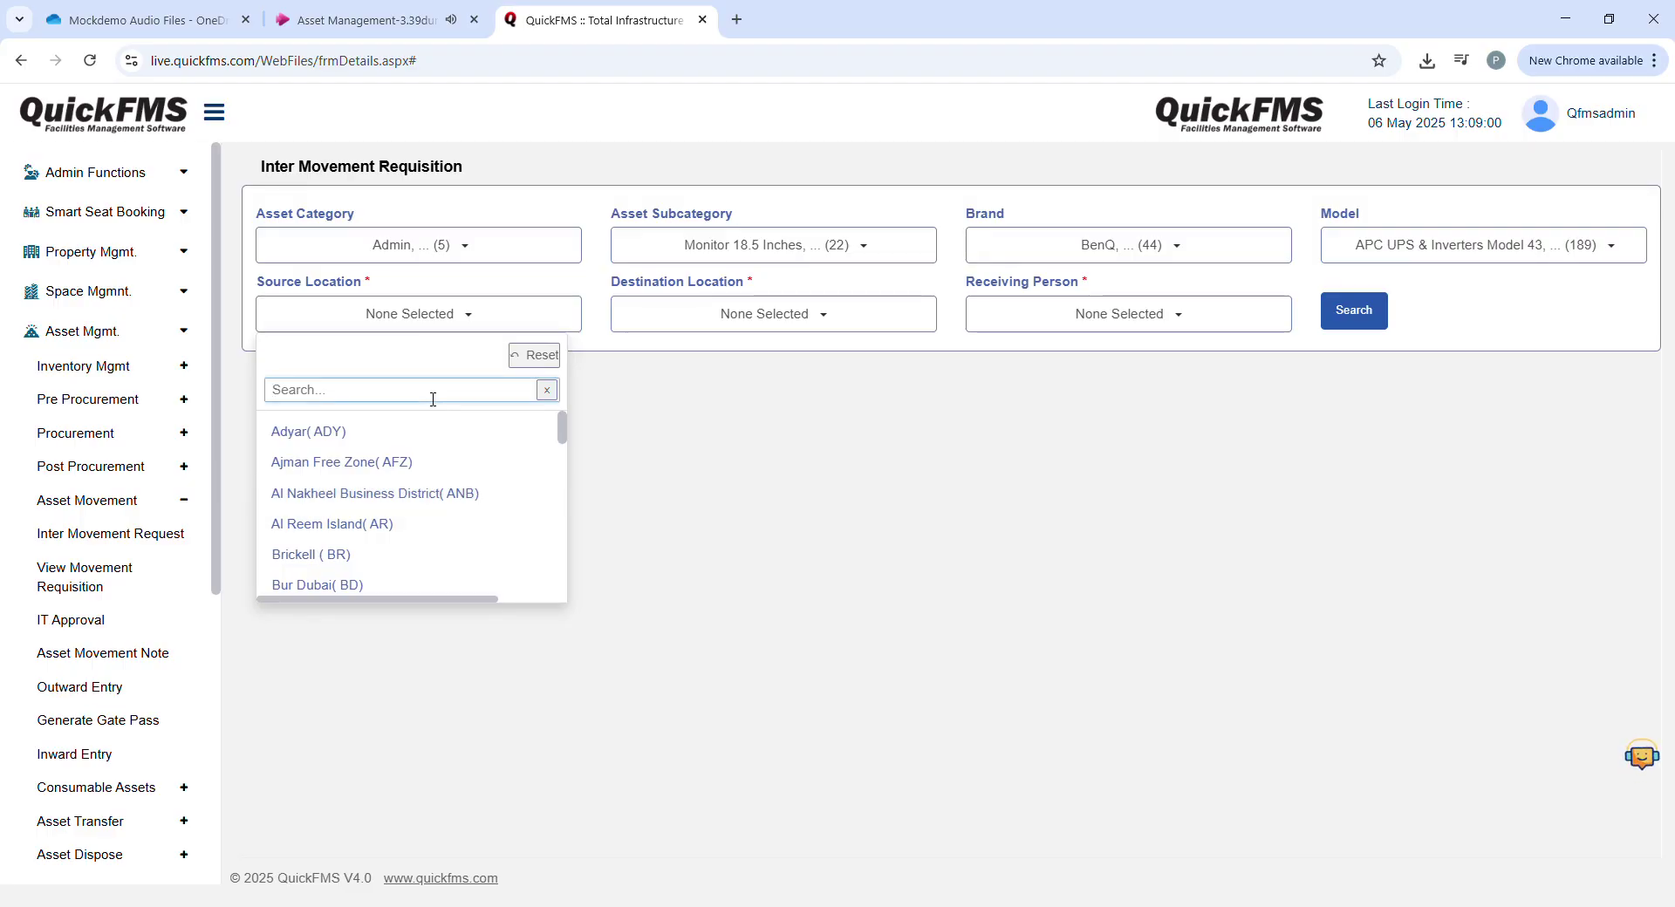
text(som)
click(410, 432)
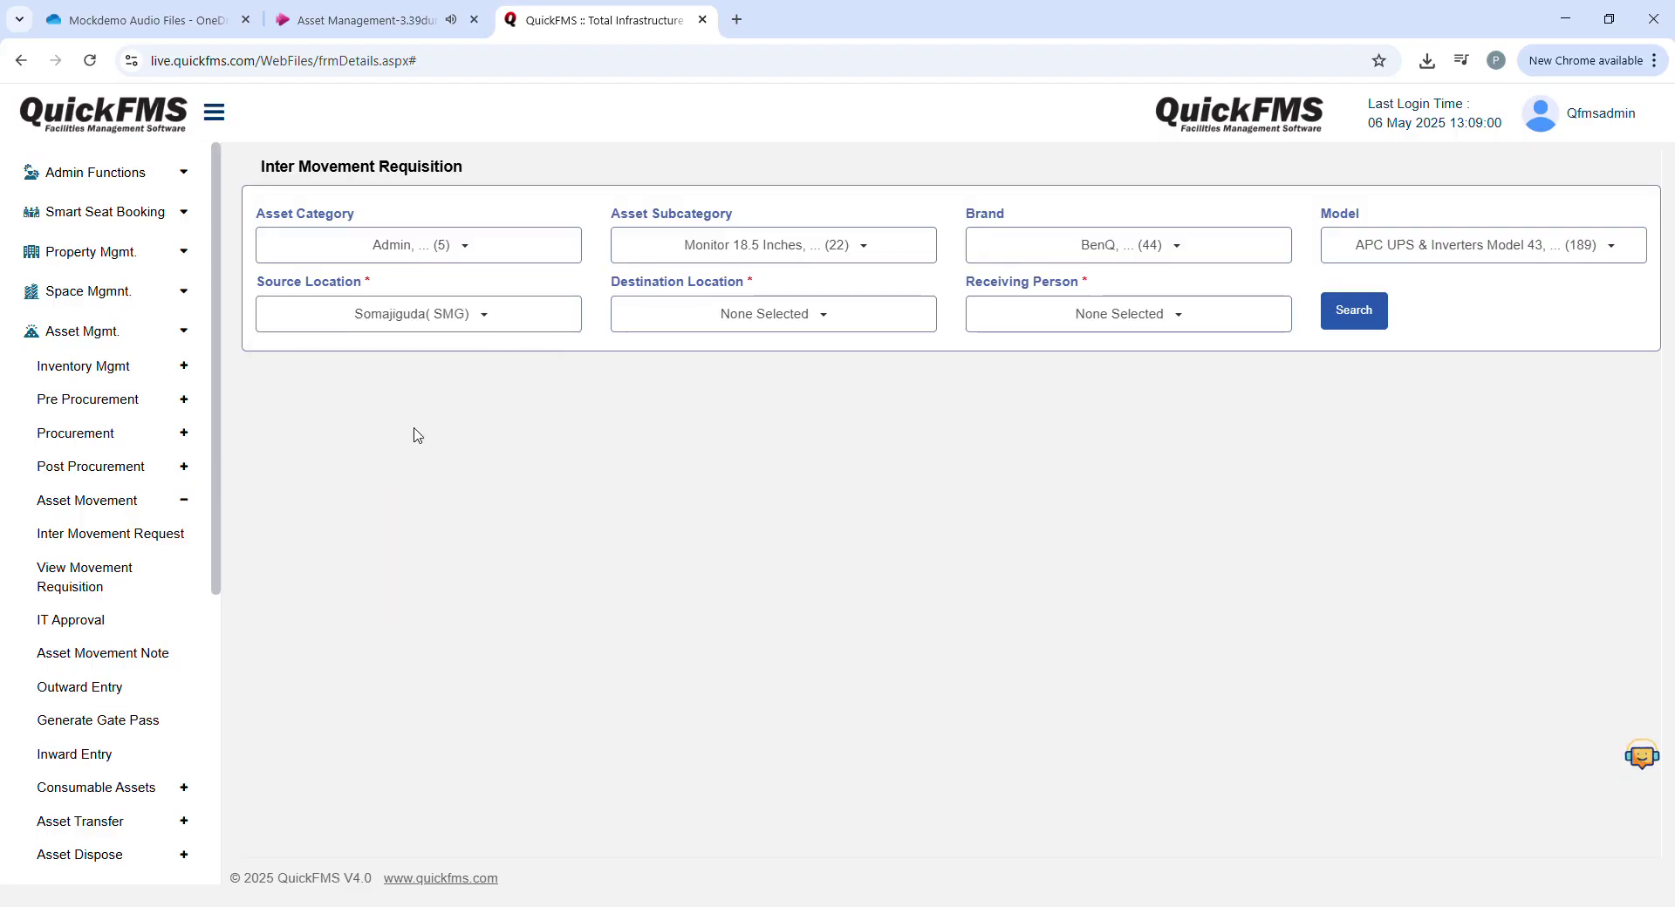
click(775, 320)
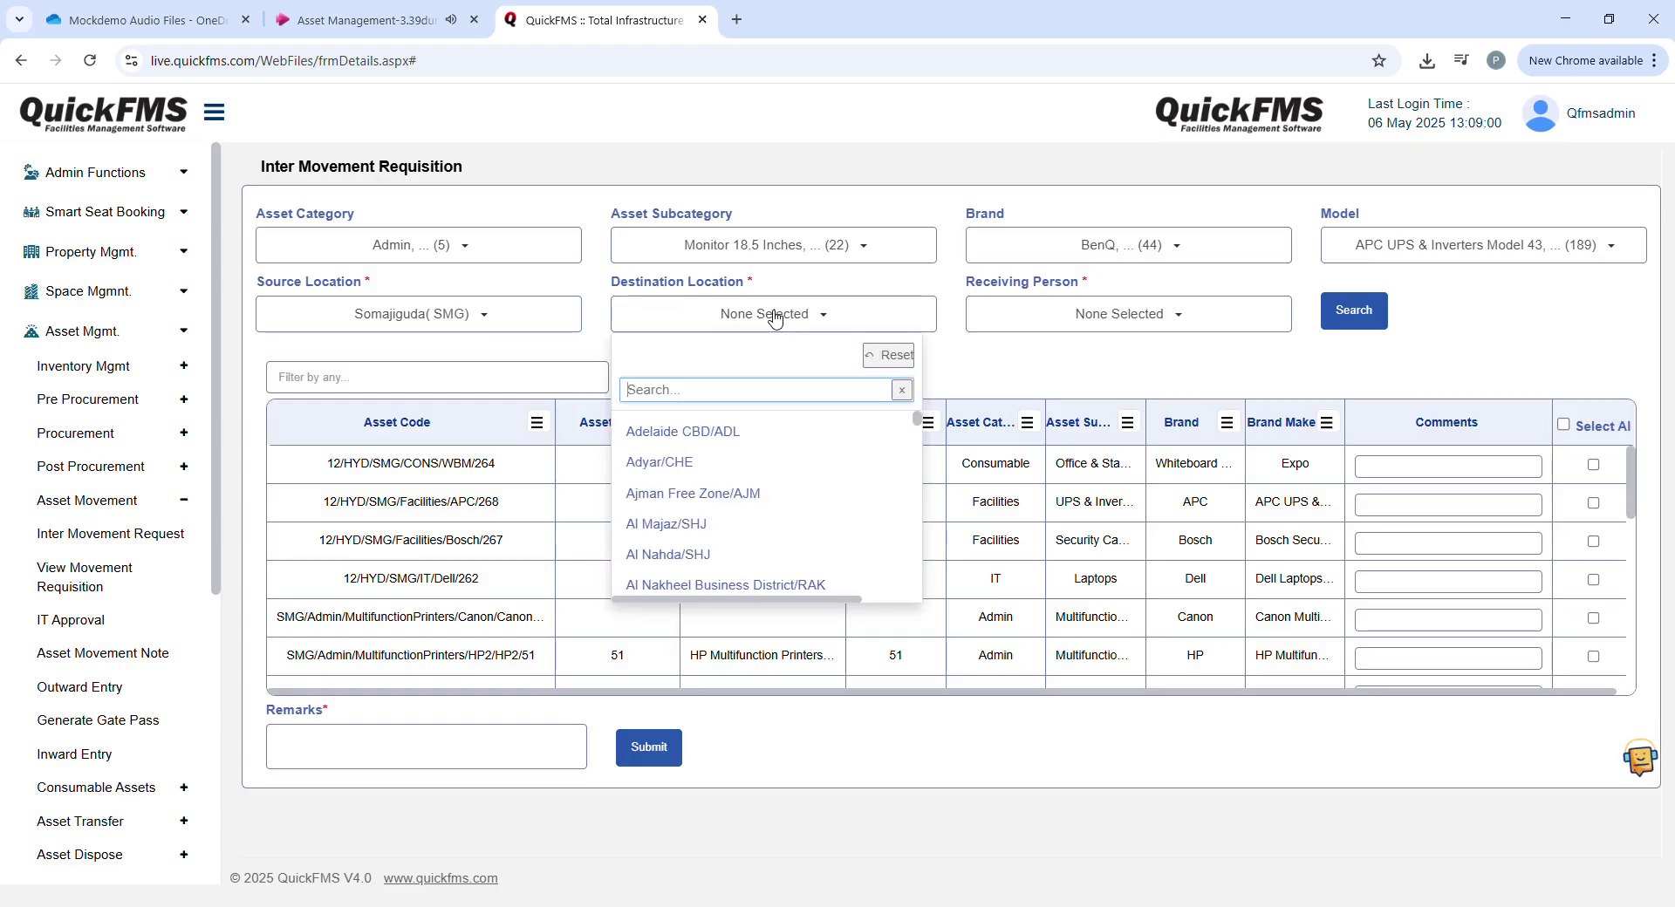
text(h)
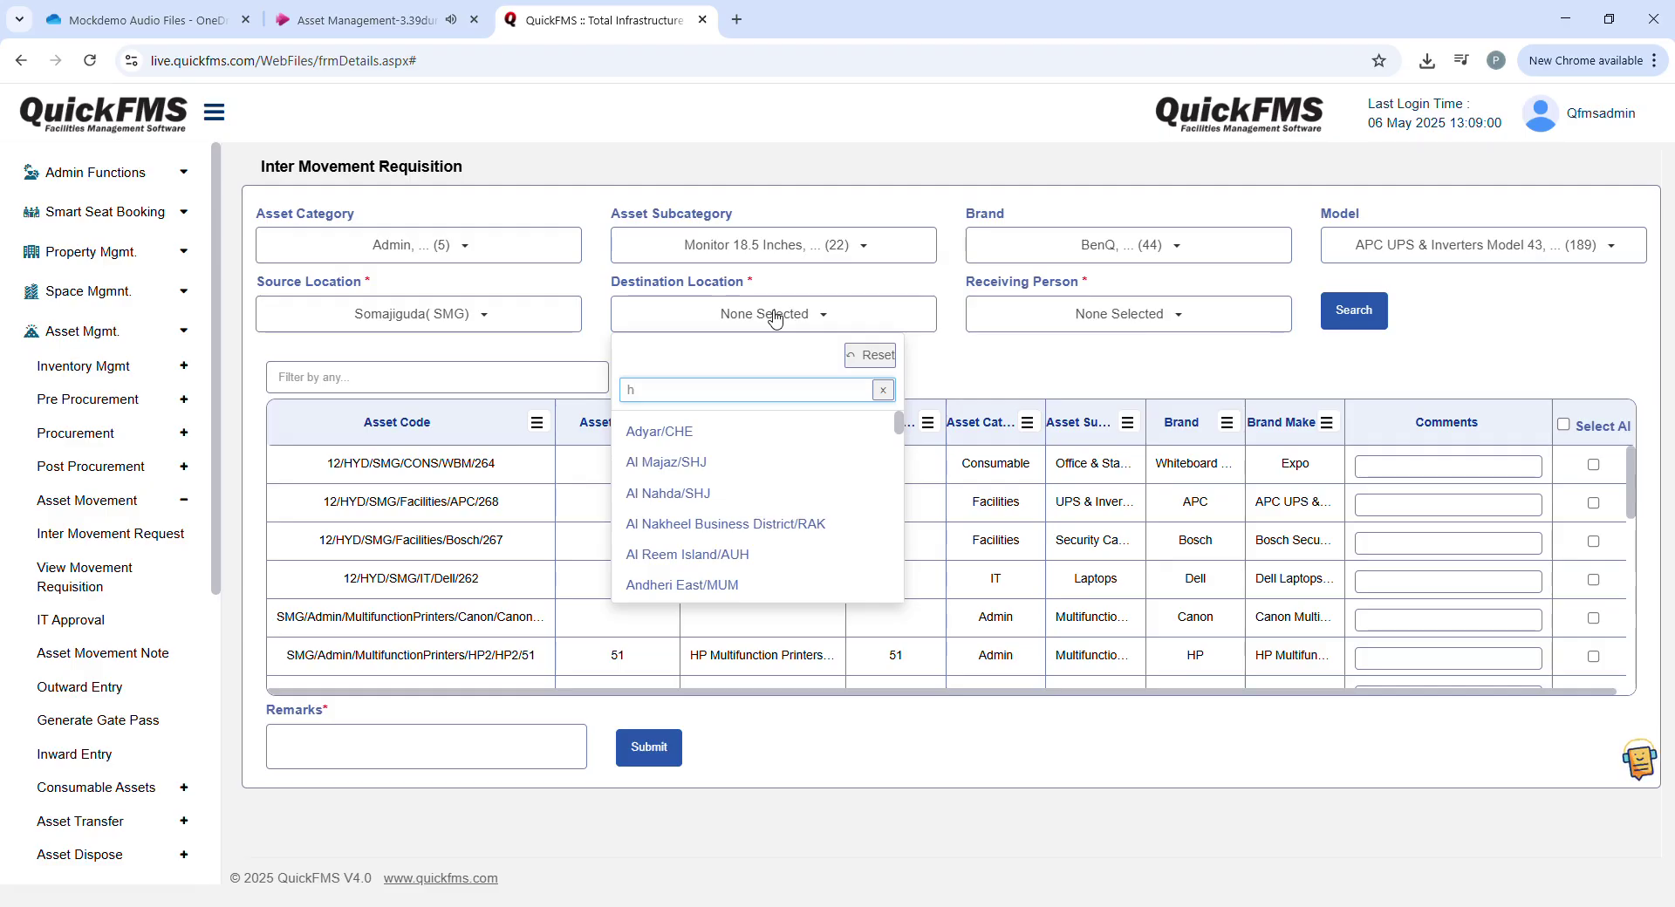
text(i)
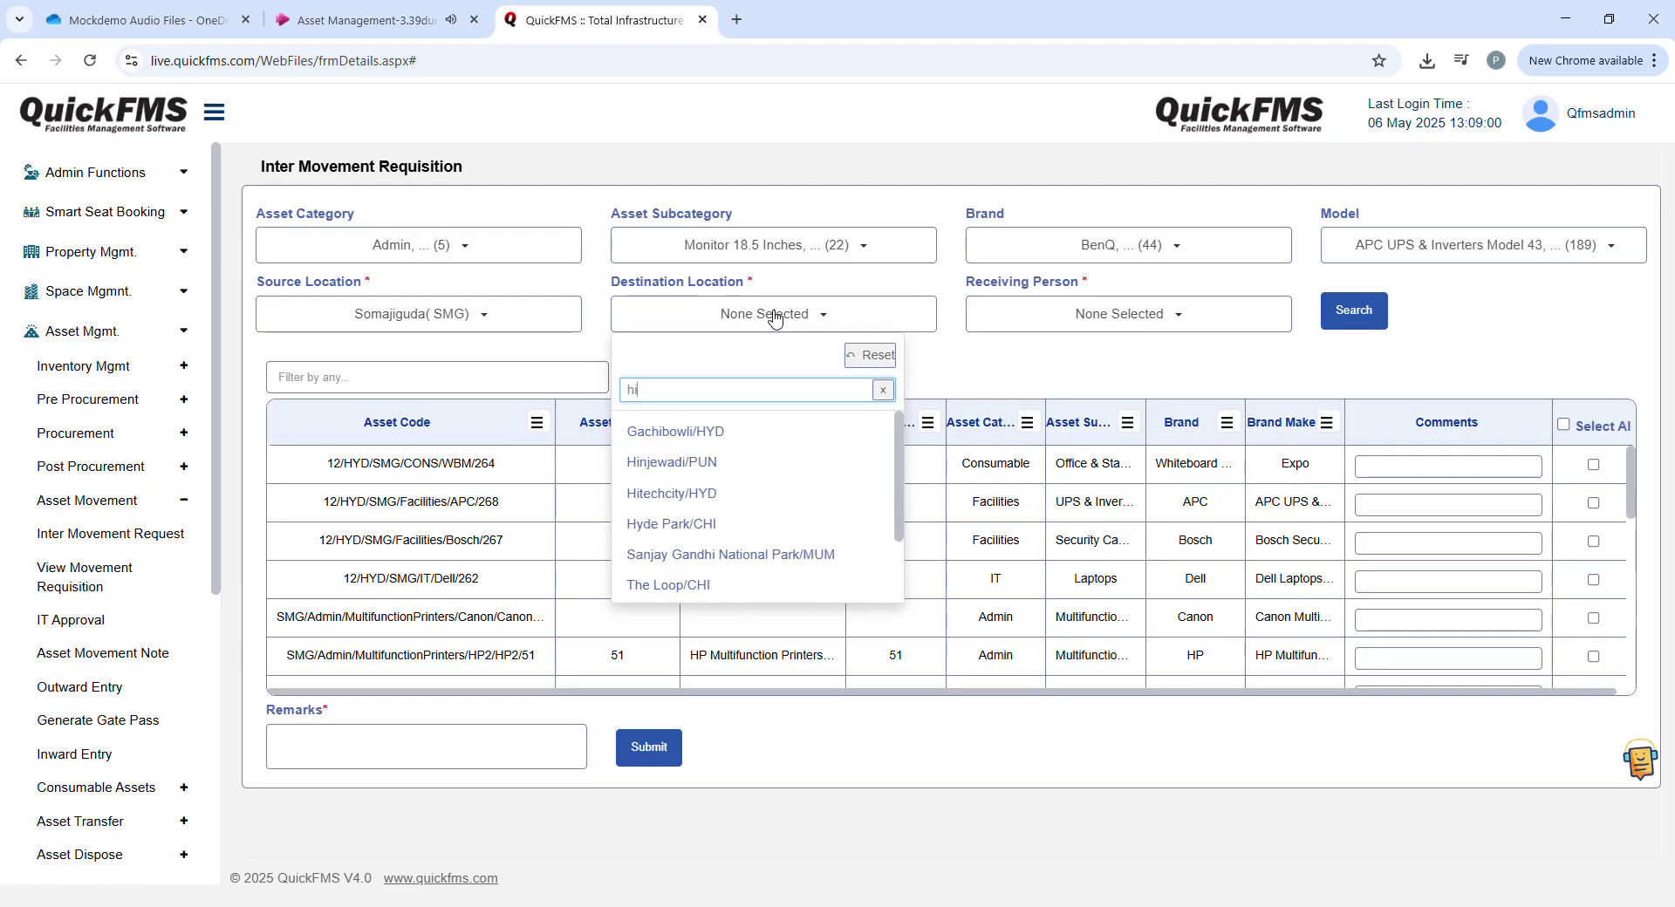
click(730, 494)
- Choose the first listed receiving person, select asset 12/HYD/SMG/CONS/WBM/264, and submit the movement request with the remark "Transfer"
click(1124, 325)
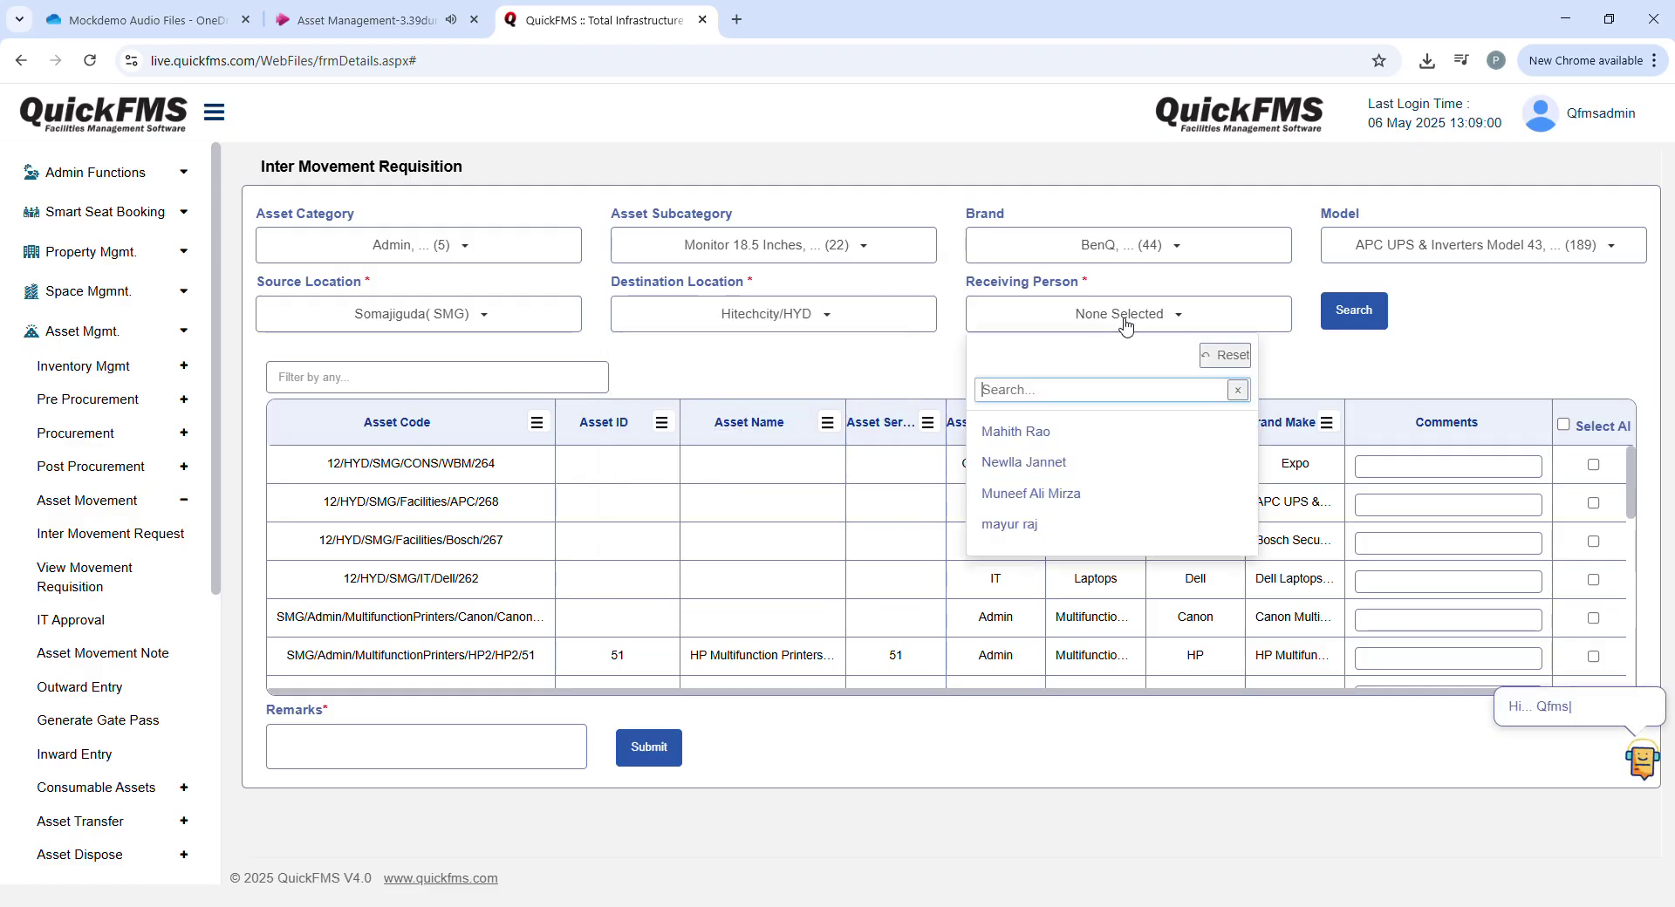
click(1095, 438)
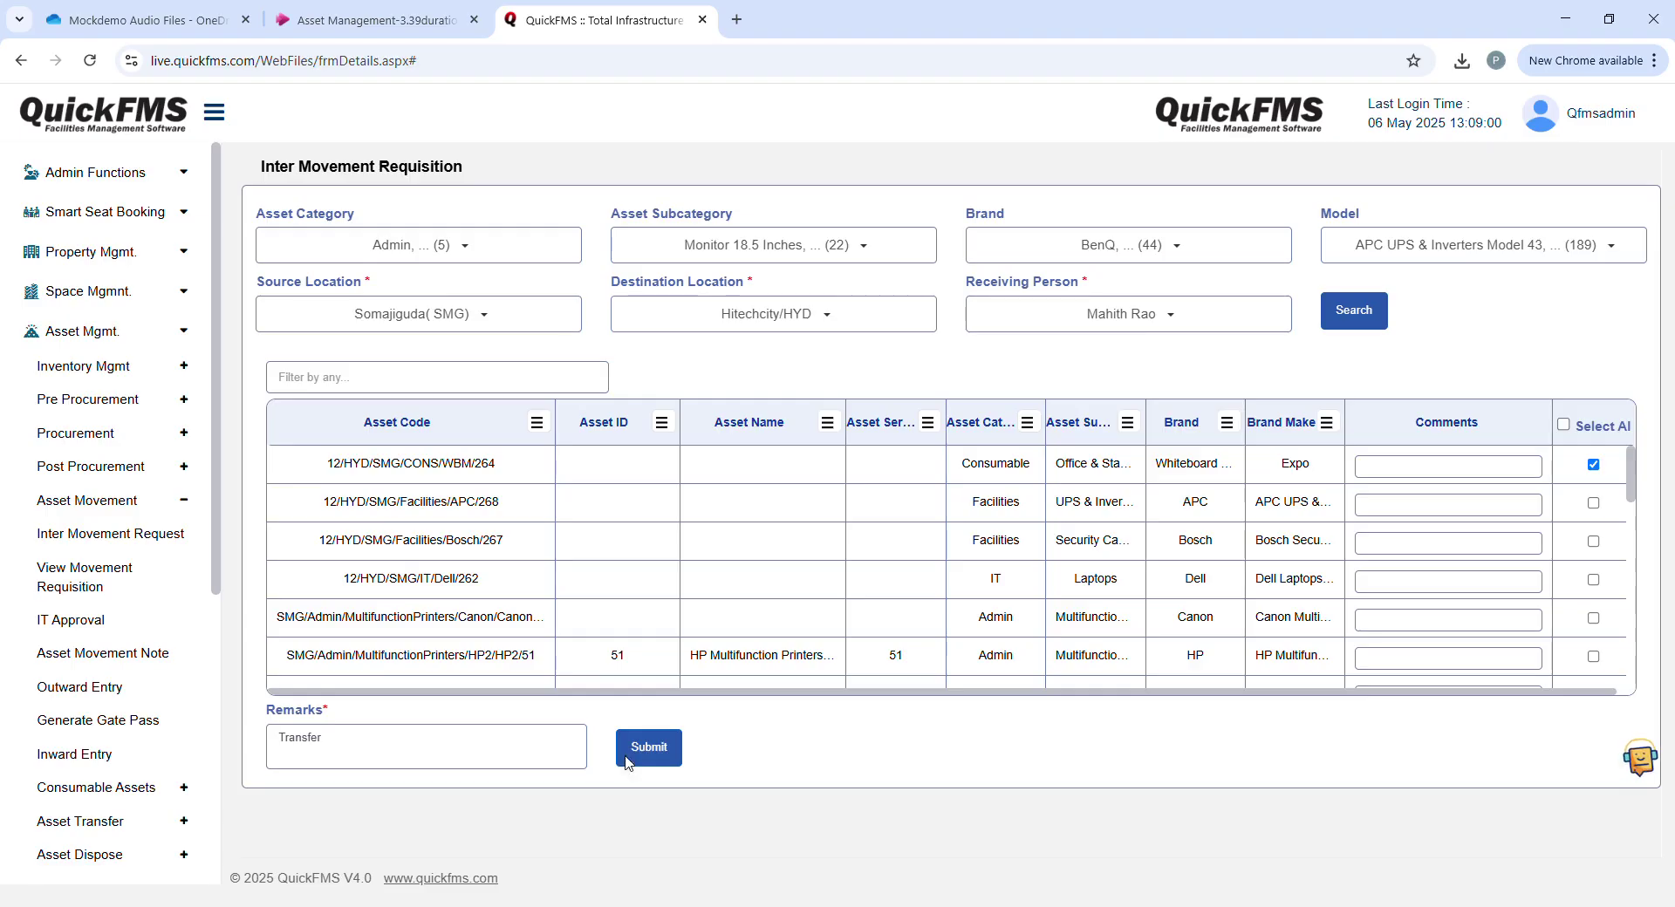
click(635, 754)
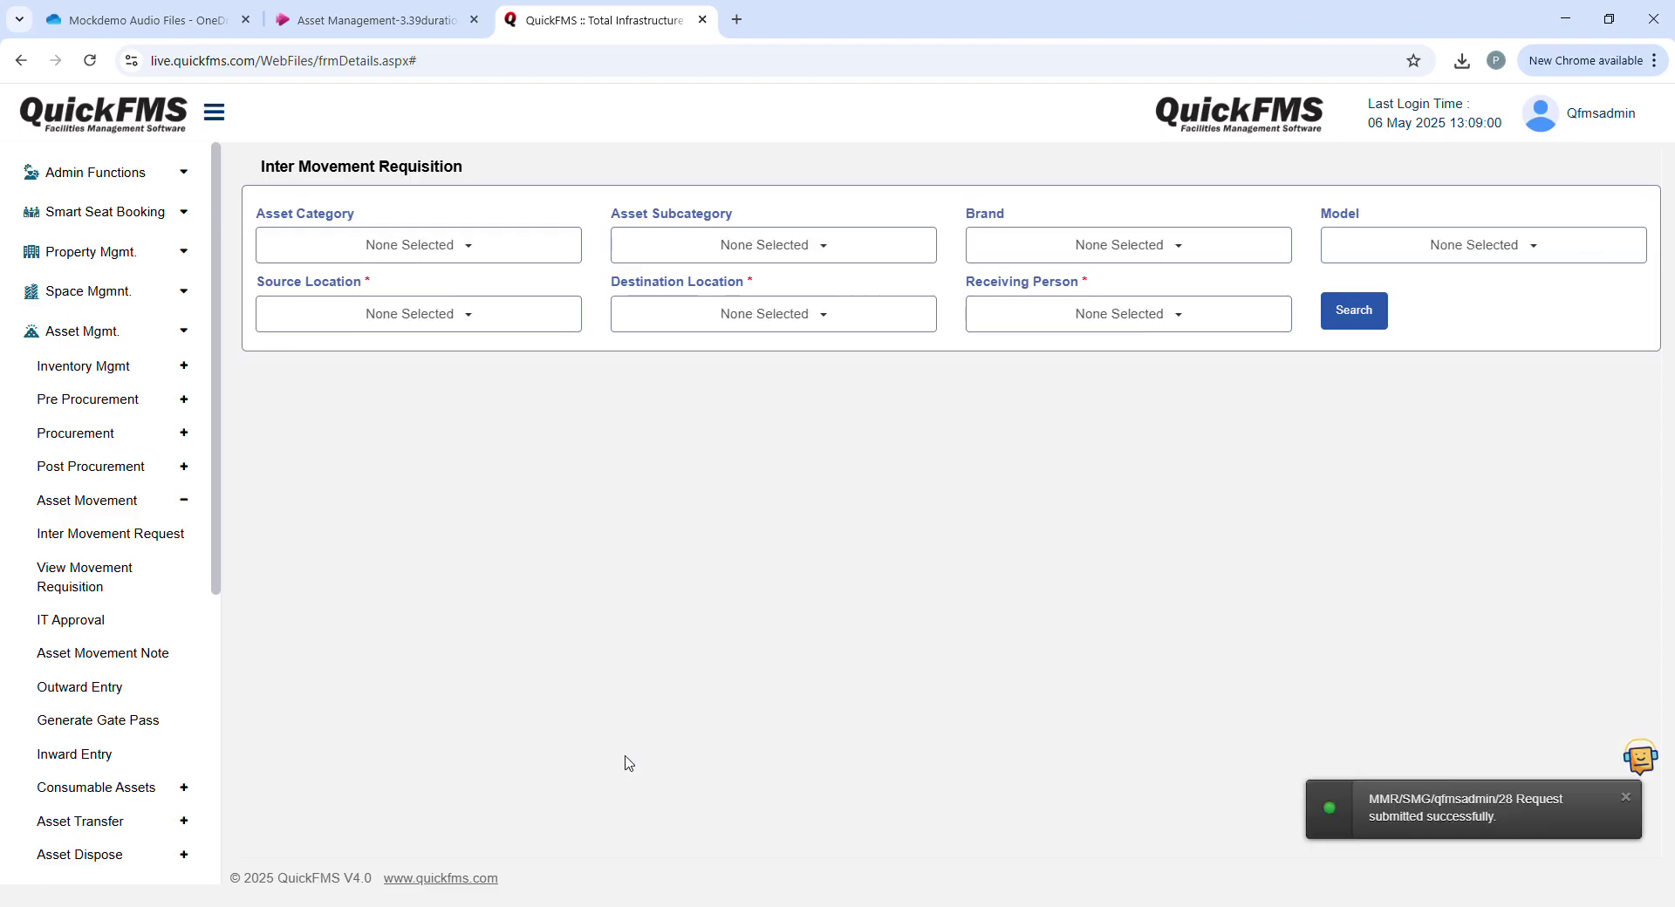